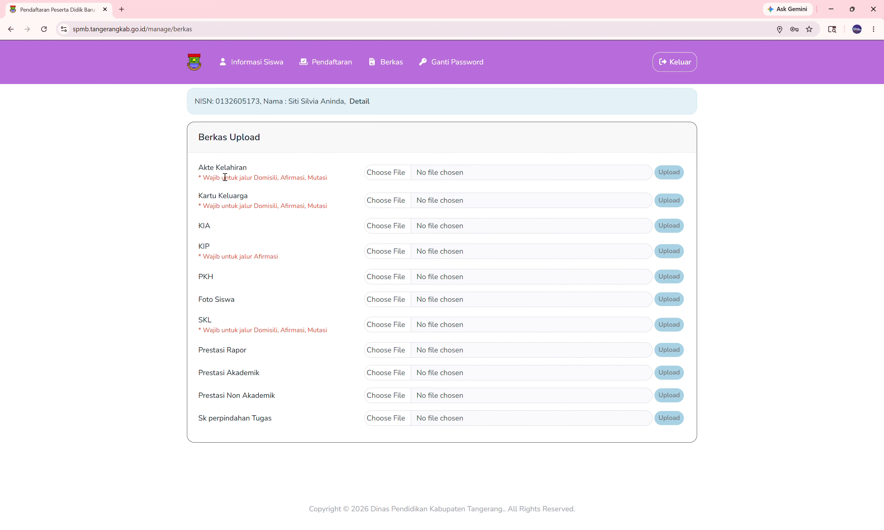
Upload 357011321-Formulir-Pd-Dapodik.pdf from the Downloads folder as the Akte Kelahiran document.
{"action": "left_click", "coordinate": [381, 178]}
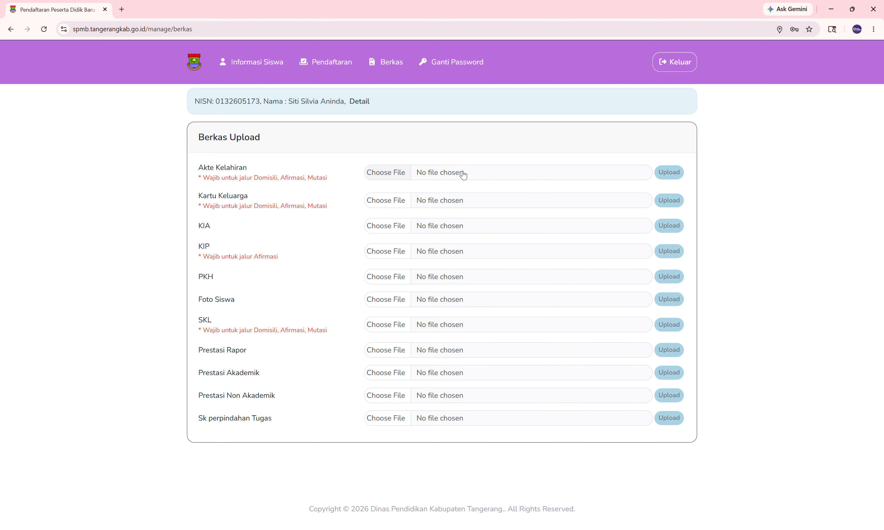
{"action": "left_click", "coordinate": [383, 173]}
{"action": "left_click", "coordinate": [398, 222]}
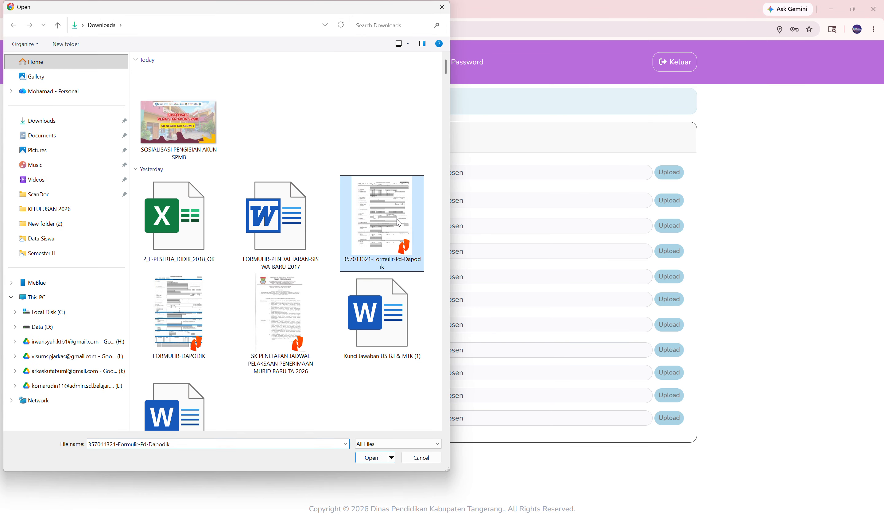
{"action": "left_click", "coordinate": [376, 458]}
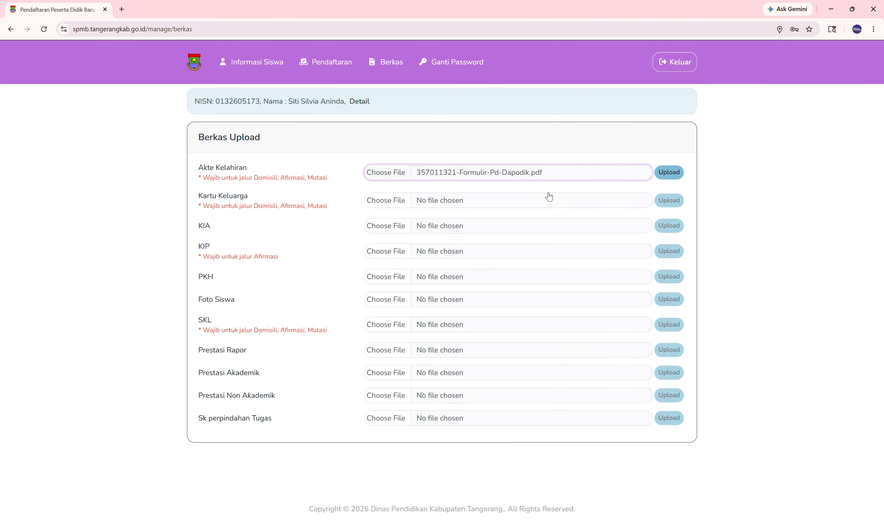
{"action": "left_click", "coordinate": [668, 172]}
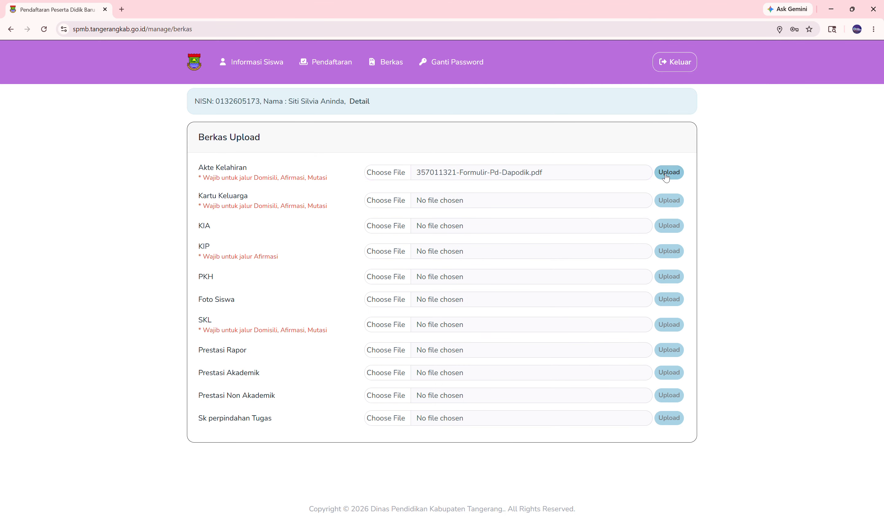
Upload 357011321-Formulir-Pd-Dapodik.pdf from the Downloads folder as the Kartu Keluarga document.
{"action": "left_click", "coordinate": [385, 201]}
{"action": "left_click", "coordinate": [381, 220]}
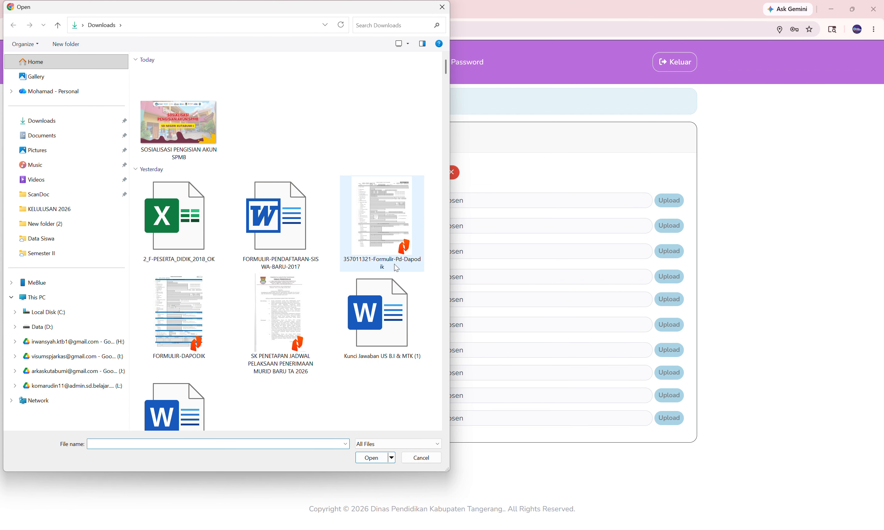
{"action": "left_click", "coordinate": [368, 463]}
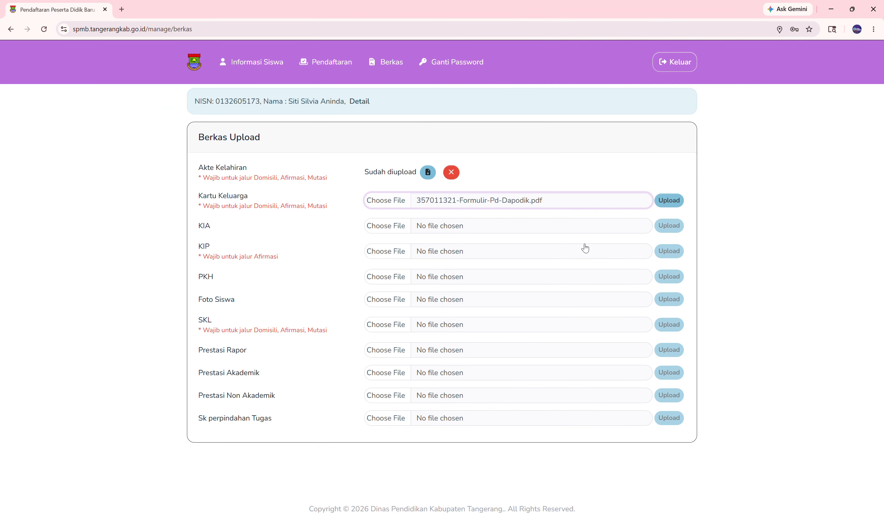
{"action": "left_click", "coordinate": [662, 202]}
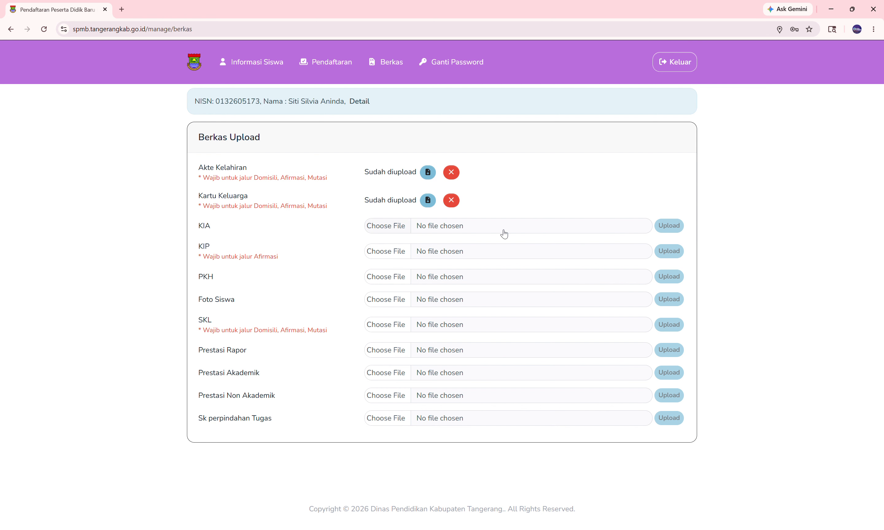
Leave the KIA document empty and upload 357011321-Formulir-Pd-Dapodik.pdf as the KIP document.
{"action": "left_click", "coordinate": [395, 229]}
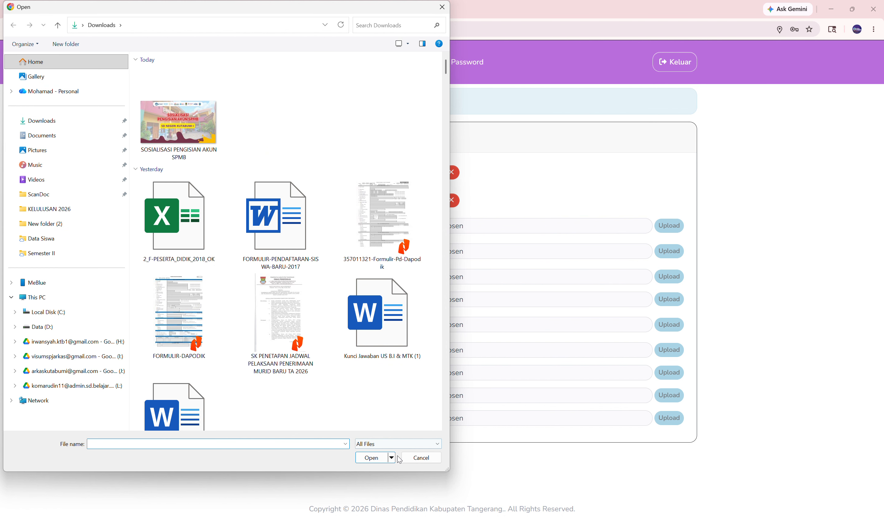
{"action": "left_click", "coordinate": [417, 459]}
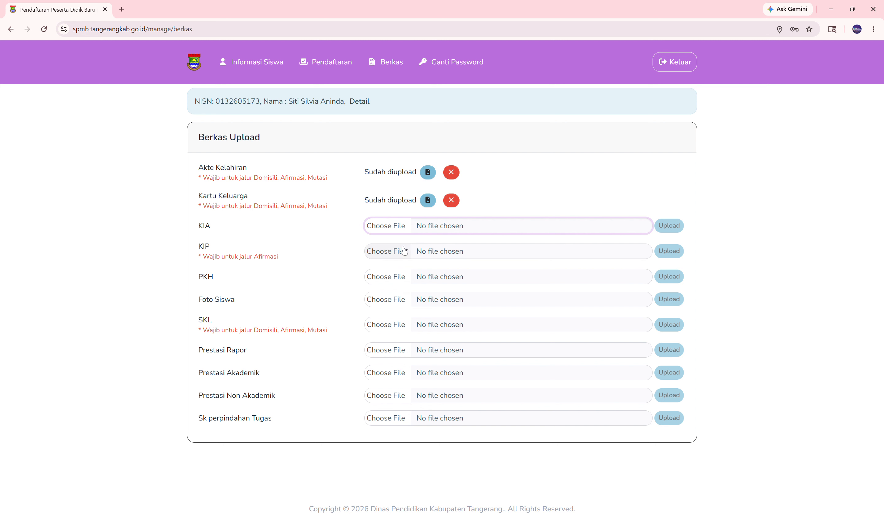
{"action": "left_click", "coordinate": [376, 252]}
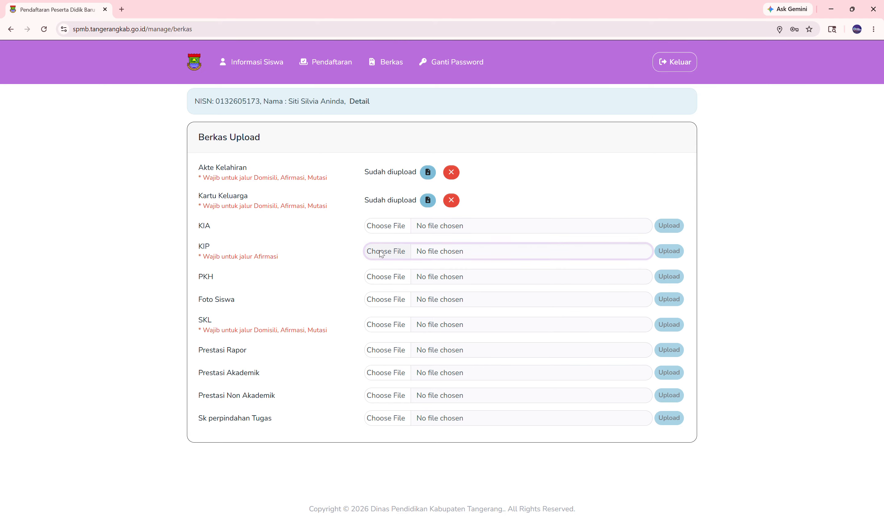
{"action": "left_click", "coordinate": [377, 217]}
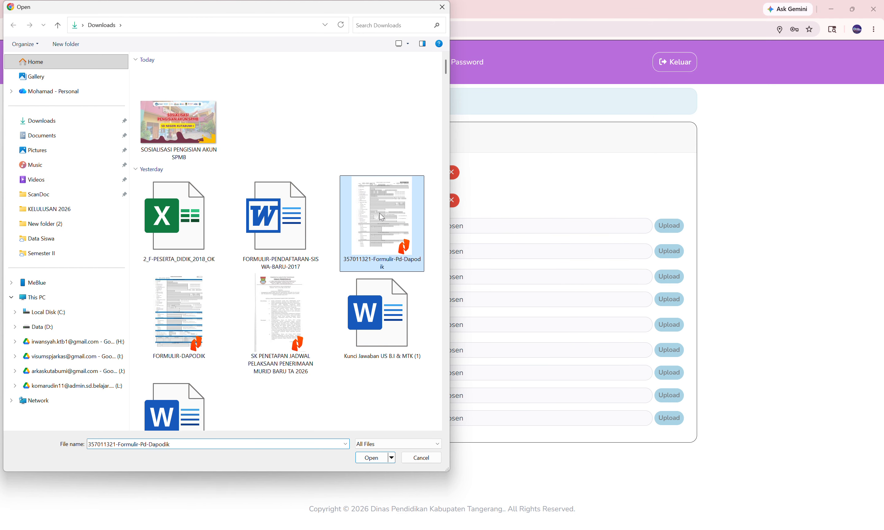
{"action": "left_click", "coordinate": [371, 454]}
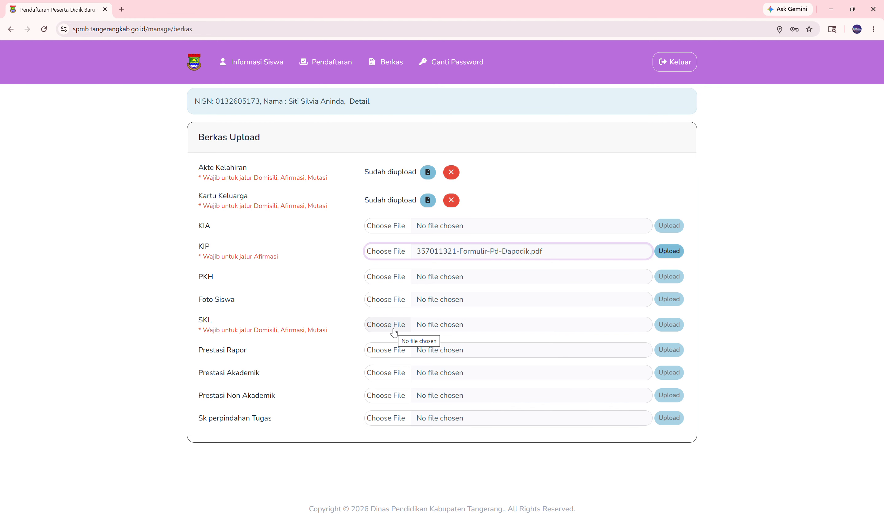
{"action": "left_click", "coordinate": [668, 251]}
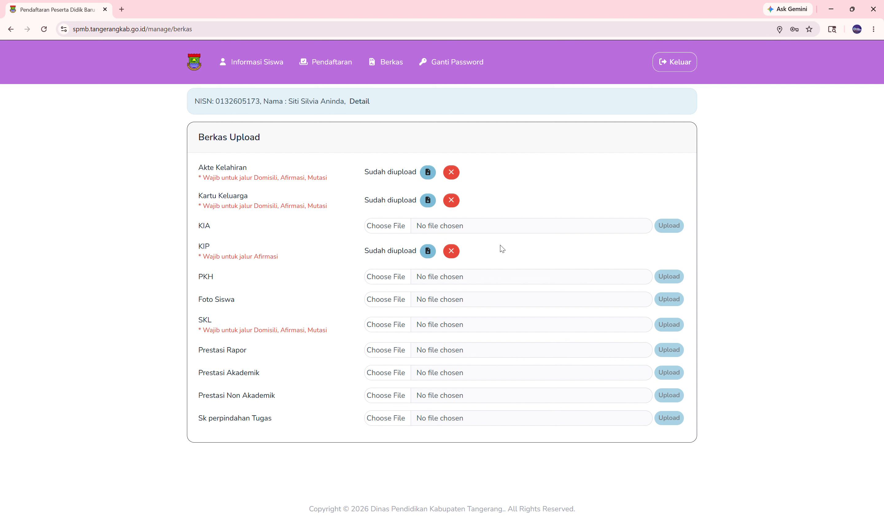
Check the Pendaftaran page for required documents still missing and return to the Berkas page.
{"action": "left_click", "coordinate": [329, 66]}
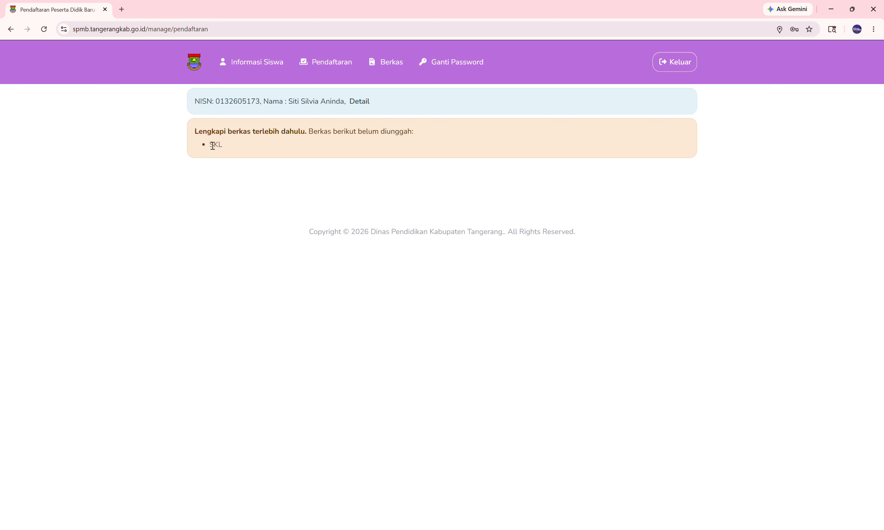
{"action": "left_click", "coordinate": [388, 75]}
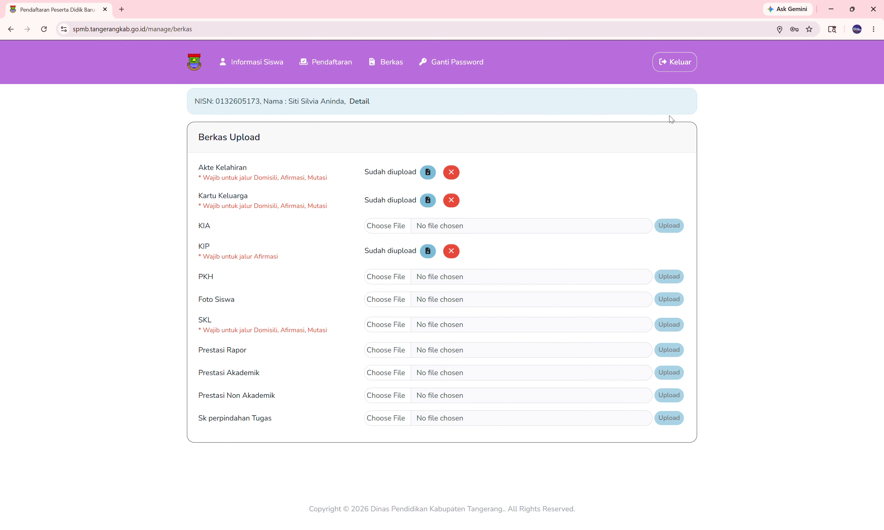
Log out of the student account, log back in and reopen the Berkas page.
{"action": "left_click", "coordinate": [678, 65]}
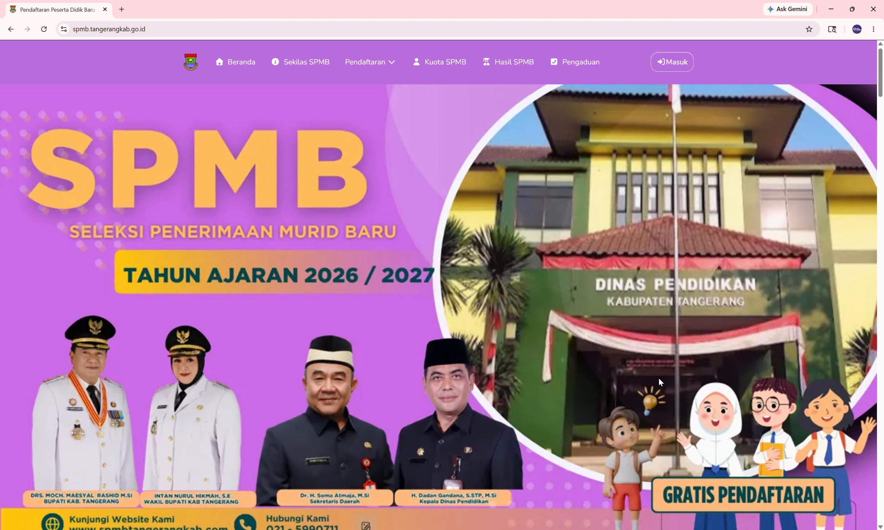
{"action": "left_click", "coordinate": [658, 64]}
{"action": "left_click", "coordinate": [453, 387]}
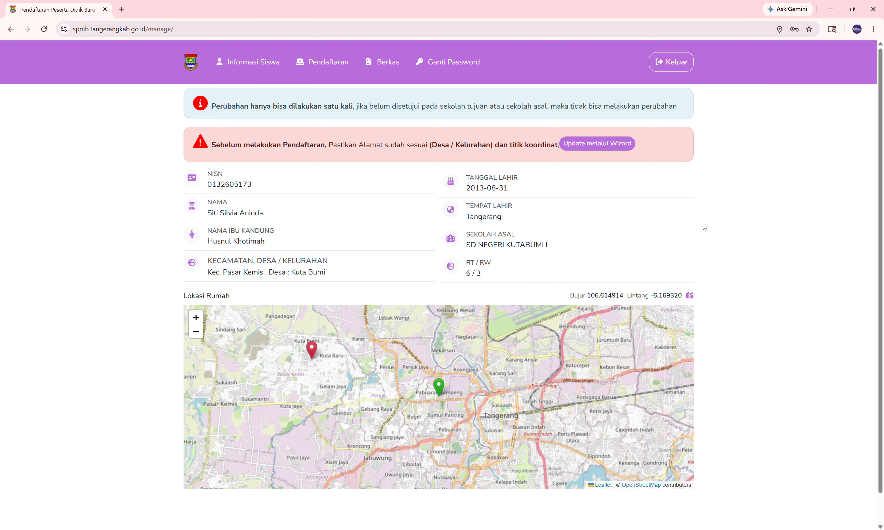
{"action": "left_click", "coordinate": [371, 59]}
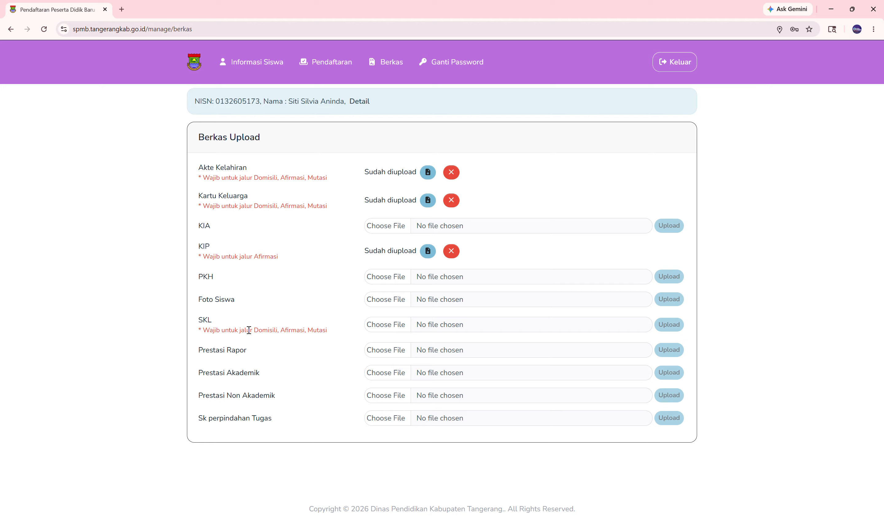
Upload 357011321-Formulir-Pd-Dapodik.pdf from the Downloads folder as the SKL document.
{"action": "left_click", "coordinate": [396, 329]}
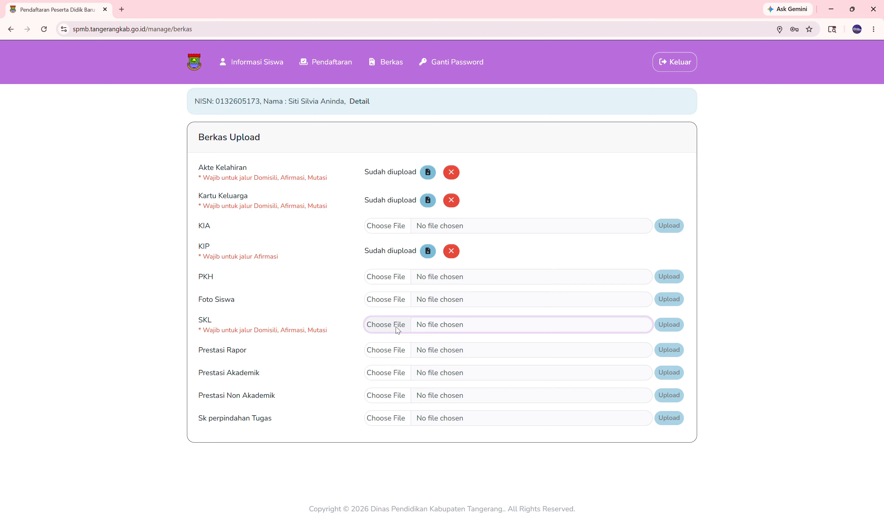
{"action": "left_click", "coordinate": [398, 225]}
{"action": "left_click", "coordinate": [368, 459]}
{"action": "left_click", "coordinate": [673, 325]}
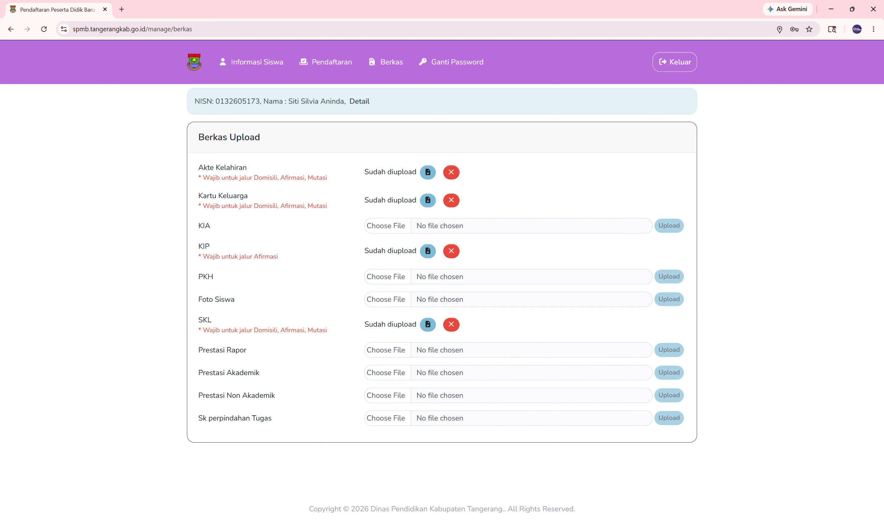
Compare the SMP document requirements for each admission track in the Nitro PDF slide with the Berkas upload list in Chrome.
{"action": "left_click", "coordinate": [513, 499]}
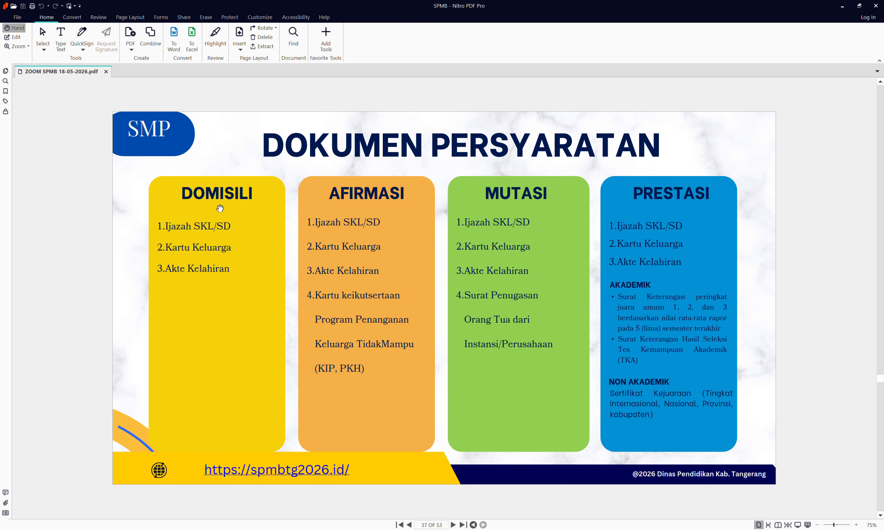
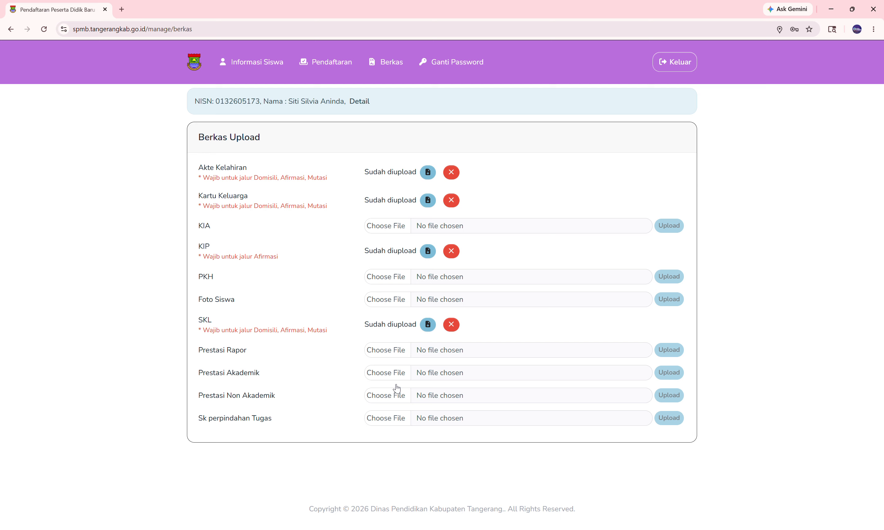
{"action": "mouse_move", "coordinate": [595, 529]}
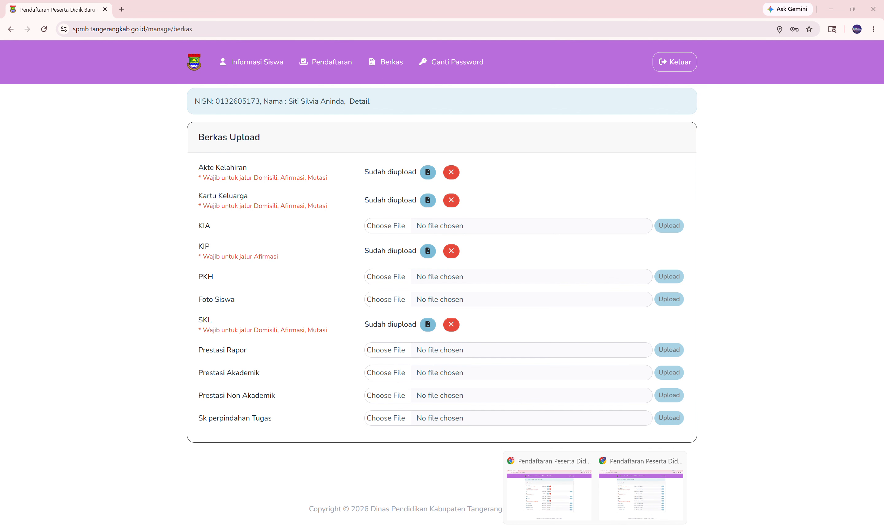
{"action": "left_click", "coordinate": [542, 529]}
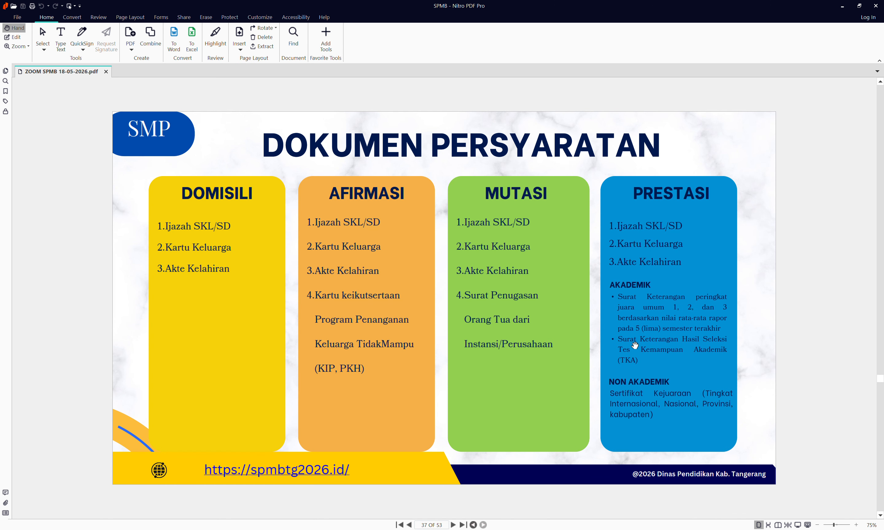
{"action": "mouse_move", "coordinate": [570, 522]}
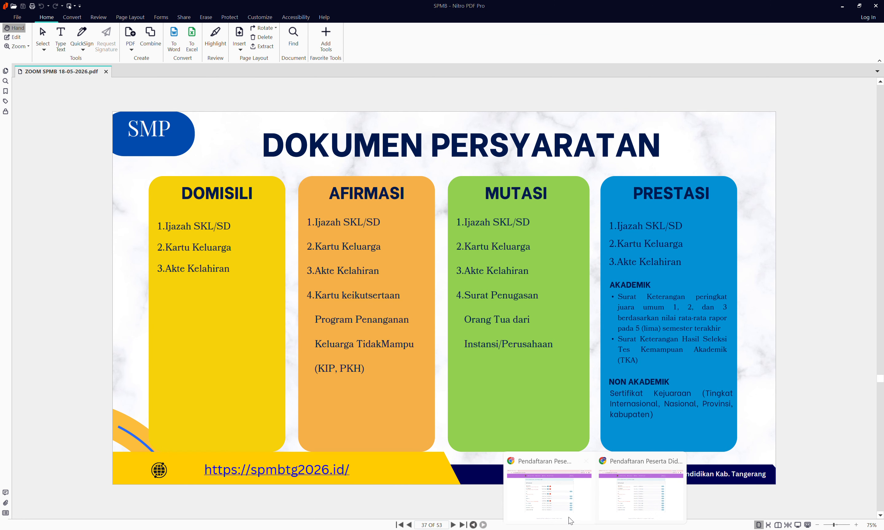
{"action": "left_click", "coordinate": [548, 503]}
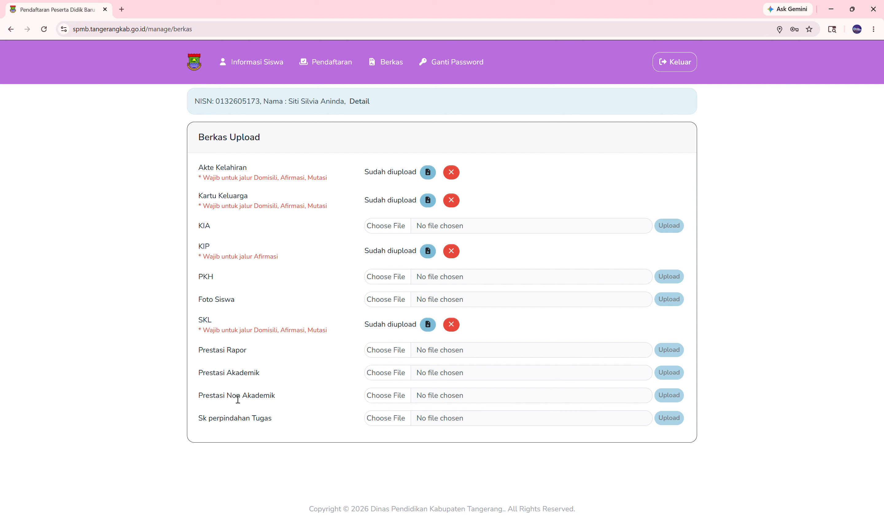
{"action": "mouse_move", "coordinate": [595, 529]}
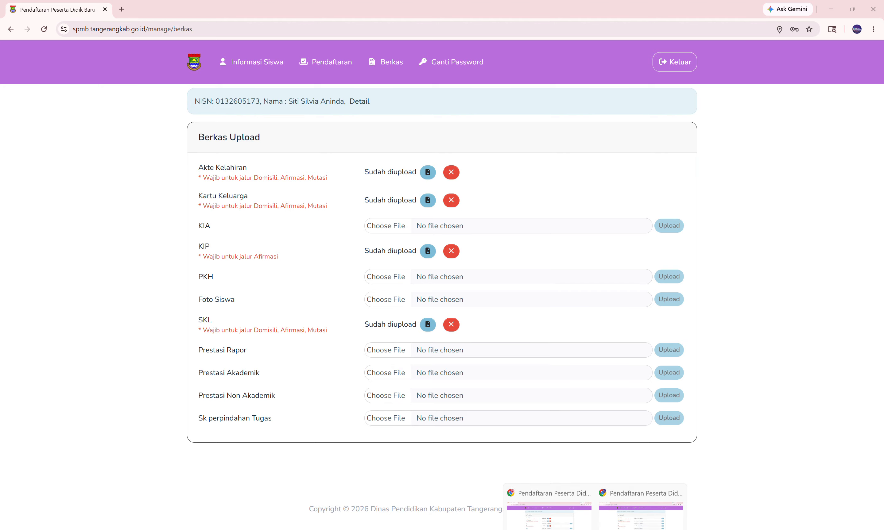
{"action": "left_click", "coordinate": [690, 528]}
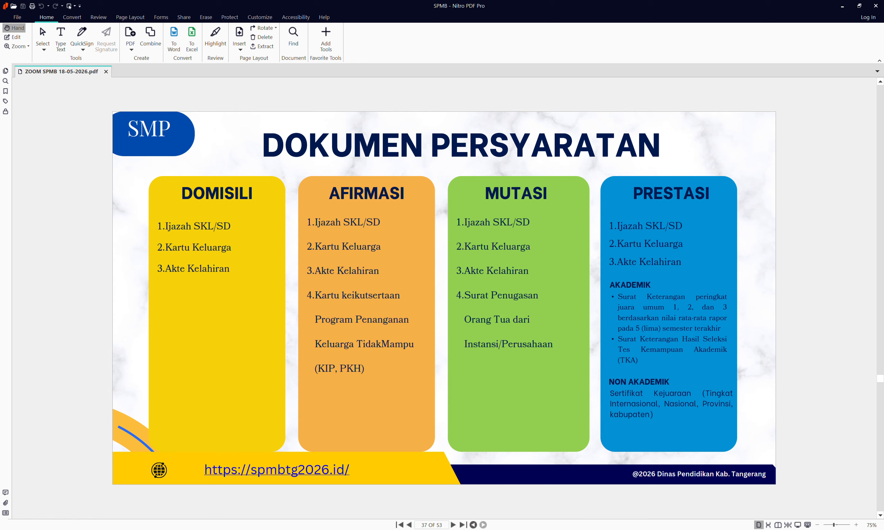
{"action": "mouse_move", "coordinate": [640, 527]}
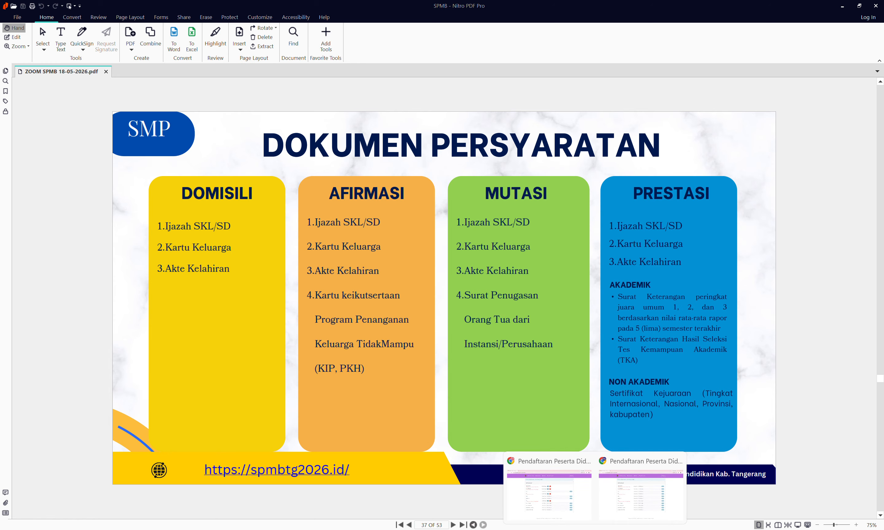
{"action": "mouse_move", "coordinate": [616, 517]}
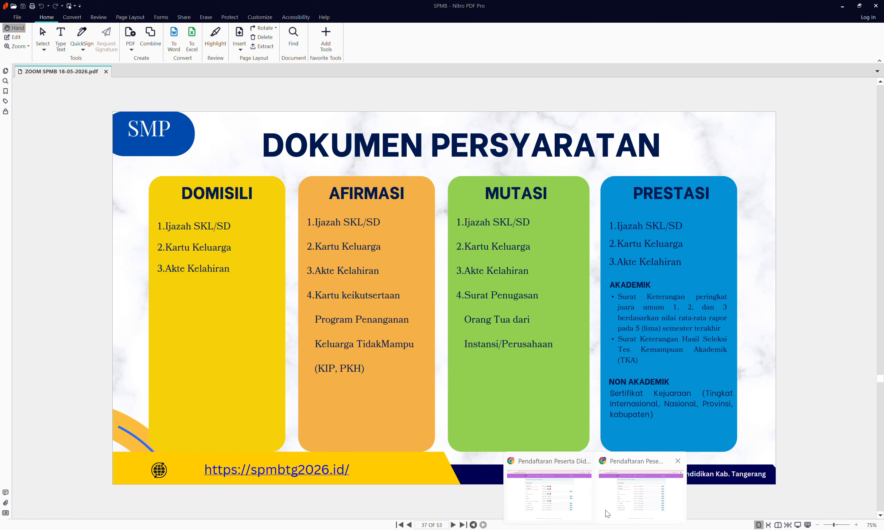
{"action": "left_click", "coordinate": [527, 483]}
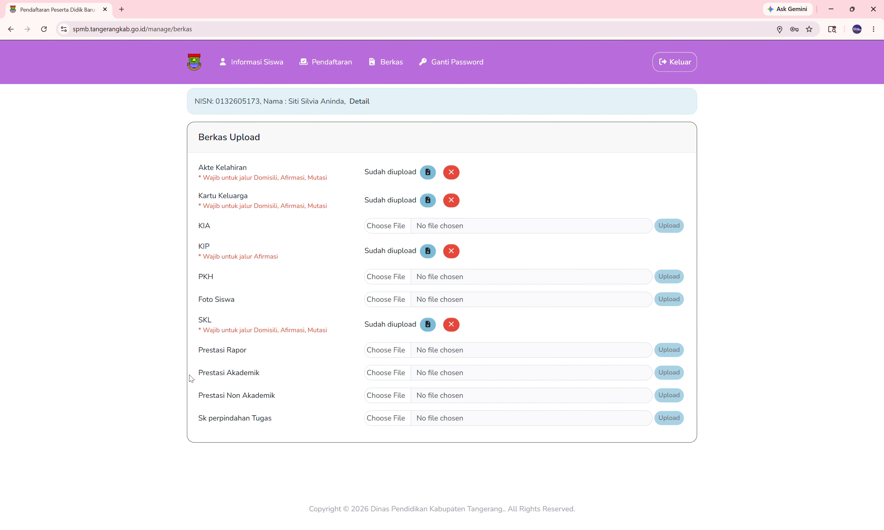
{"action": "left_click", "coordinate": [390, 379]}
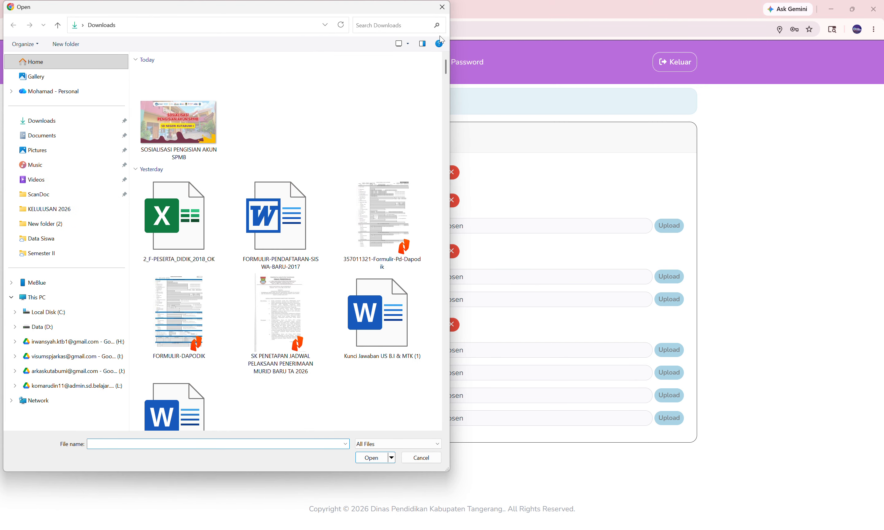
{"action": "left_click", "coordinate": [424, 448]}
{"action": "left_click", "coordinate": [422, 458]}
{"action": "left_click", "coordinate": [422, 458]}
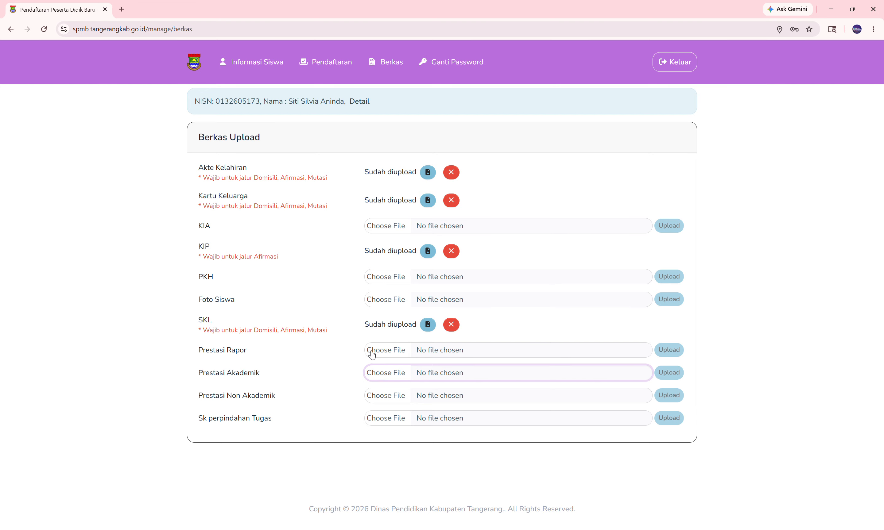
Upload 357011321-Formulir-Pd-Dapodik.pdf from the Downloads folder as the Prestasi Rapor document.
{"action": "left_click", "coordinate": [397, 354]}
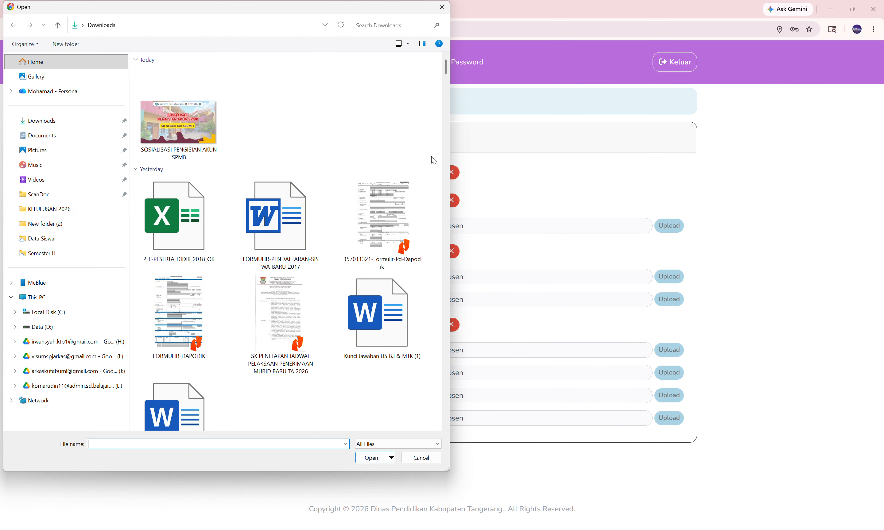
{"action": "left_click", "coordinate": [374, 229]}
{"action": "left_click", "coordinate": [373, 458]}
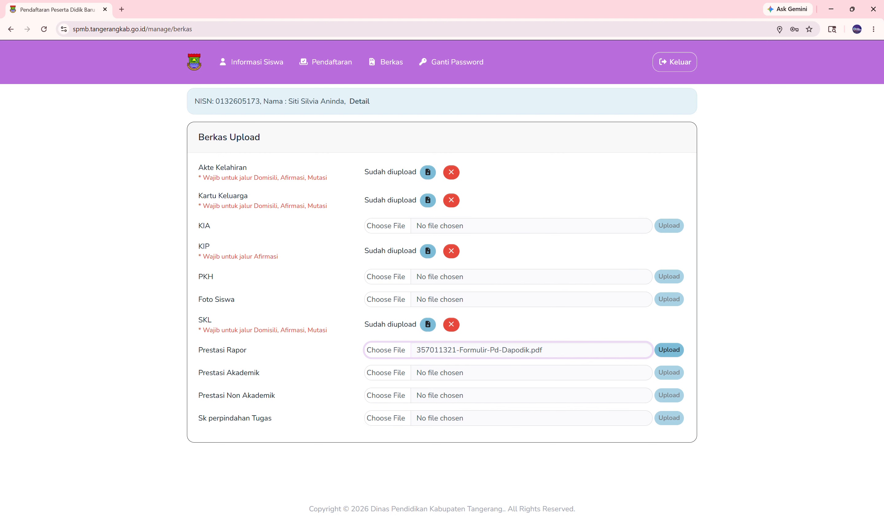
{"action": "left_click", "coordinate": [514, 529]}
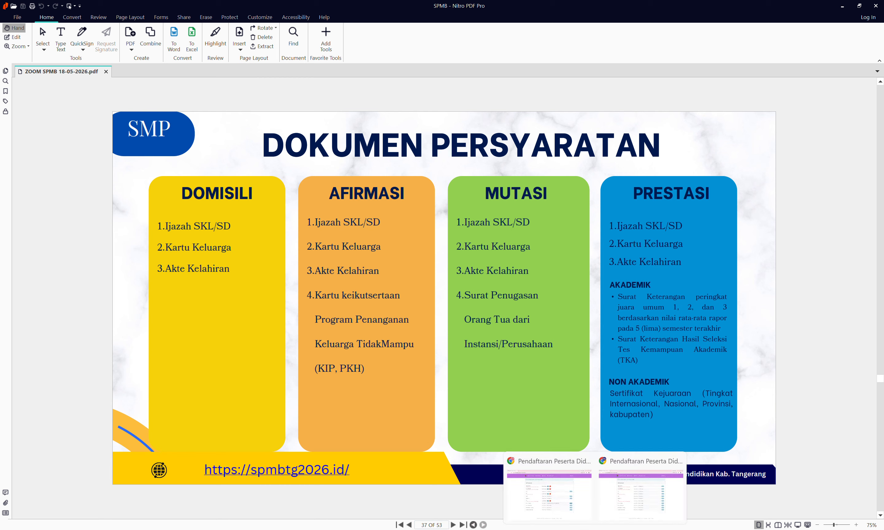
{"action": "left_click", "coordinate": [574, 520]}
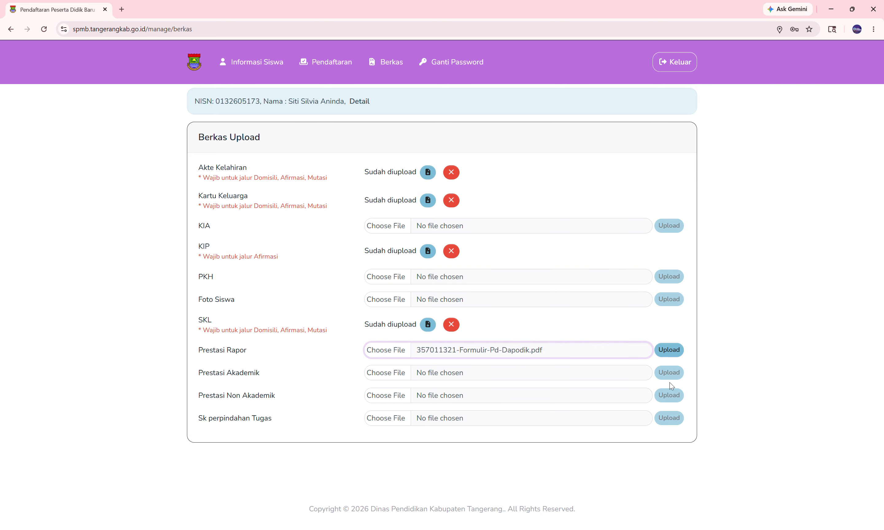
{"action": "left_click", "coordinate": [676, 349]}
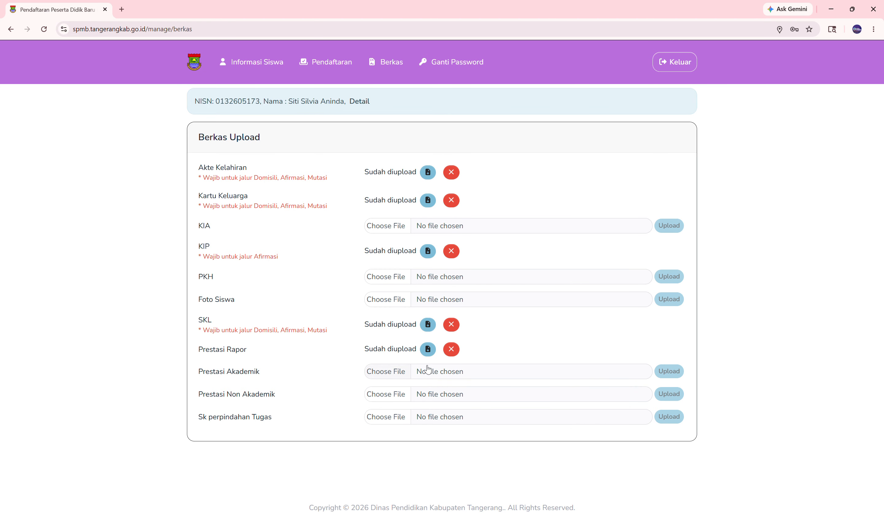
Compare the school choice sections on the Pendaftaran page with the uploaded documents on the Berkas page.
{"action": "left_click", "coordinate": [328, 66]}
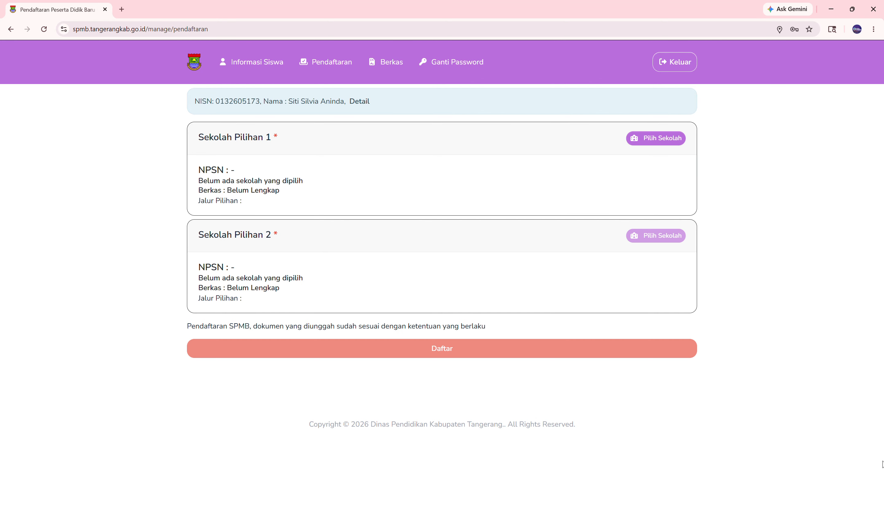
{"action": "left_click", "coordinate": [398, 68]}
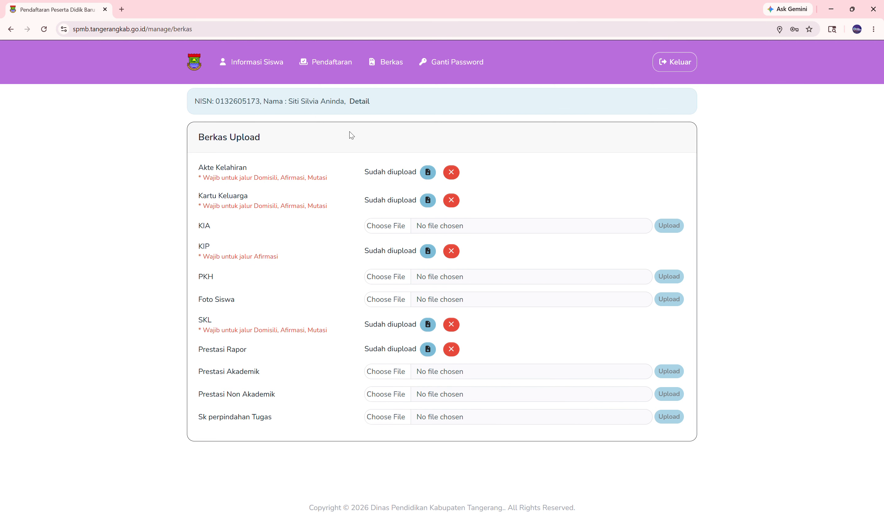
{"action": "left_click", "coordinate": [327, 61]}
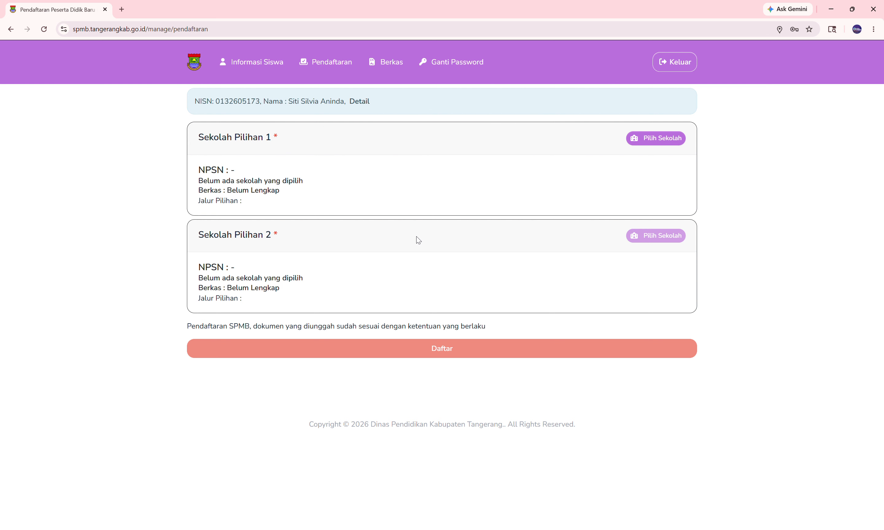
{"action": "left_click", "coordinate": [389, 62]}
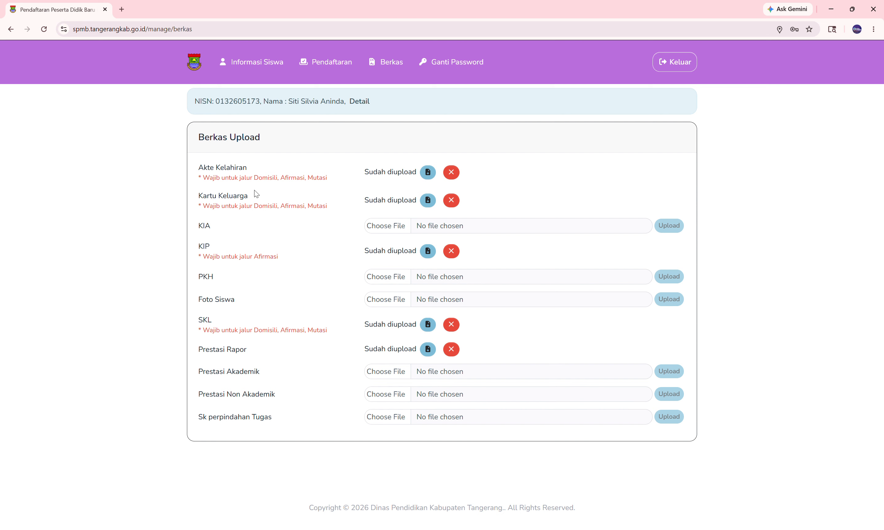
{"action": "left_click", "coordinate": [327, 64]}
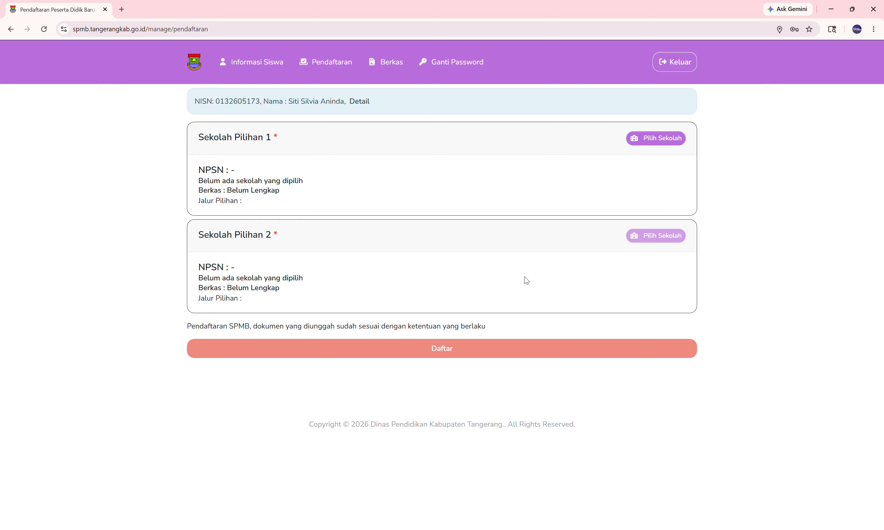
View the schools offered for Sekolah Pilihan 1 under the Mutasi track, then return to the Pendaftaran page without choosing one.
{"action": "left_click", "coordinate": [652, 140]}
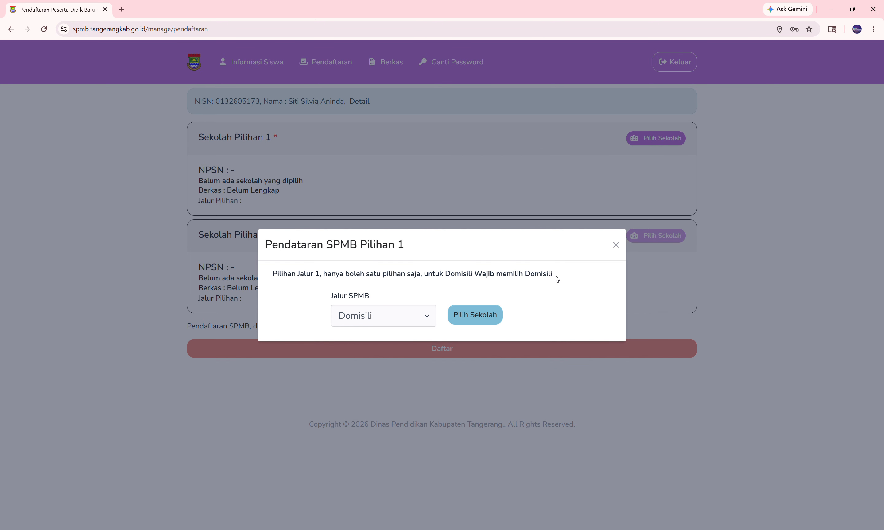
{"action": "left_click", "coordinate": [386, 315]}
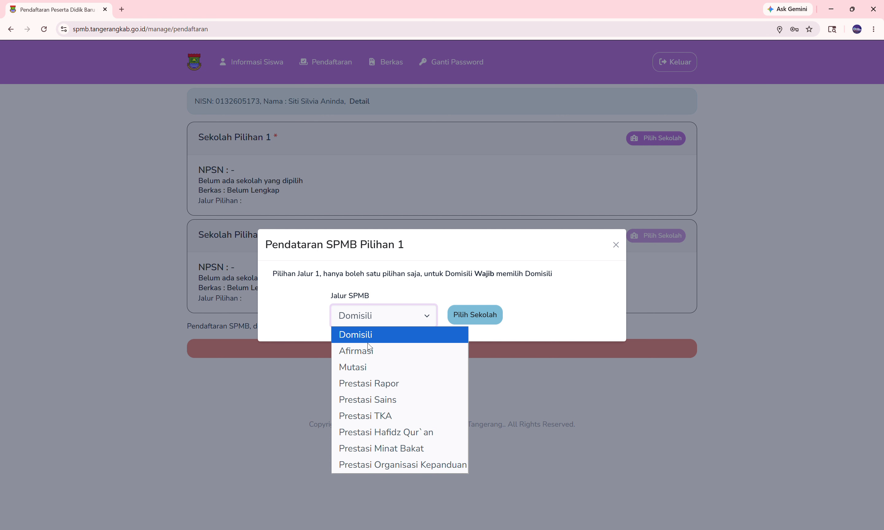
{"action": "left_click", "coordinate": [365, 351]}
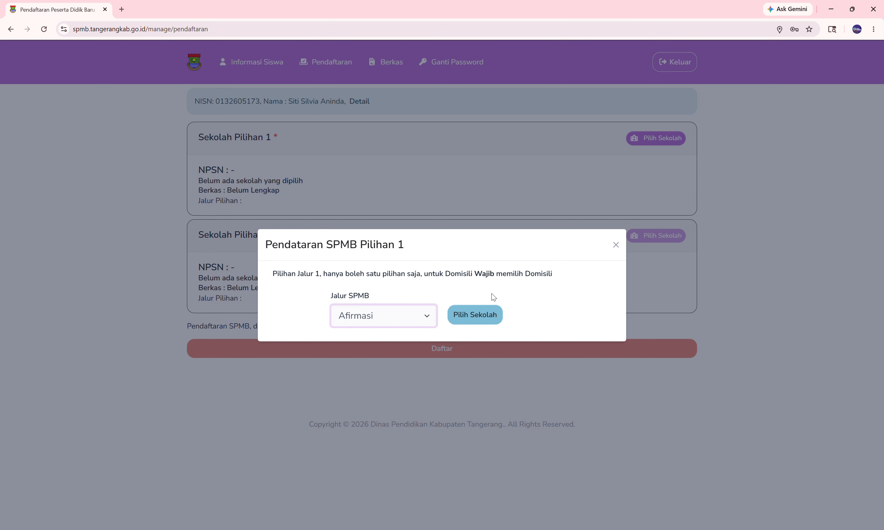
{"action": "left_click", "coordinate": [470, 318]}
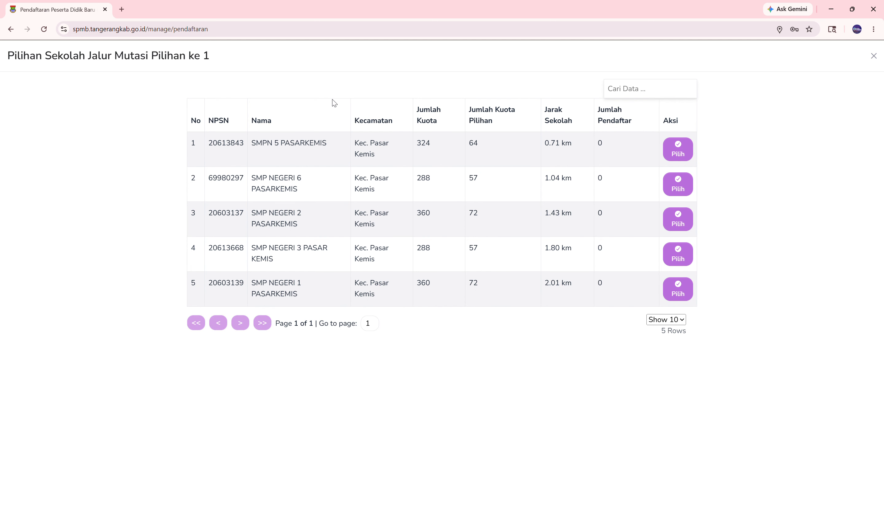
{"action": "left_click", "coordinate": [11, 30]}
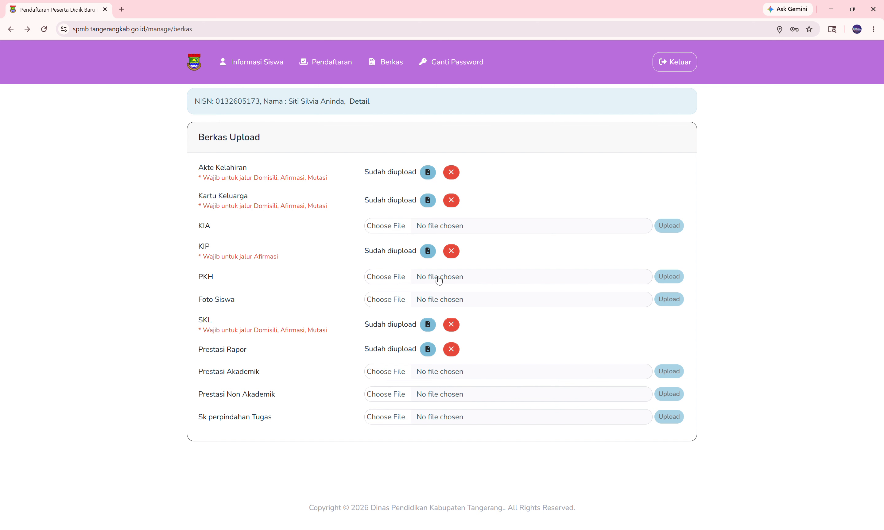
{"action": "left_click", "coordinate": [322, 68]}
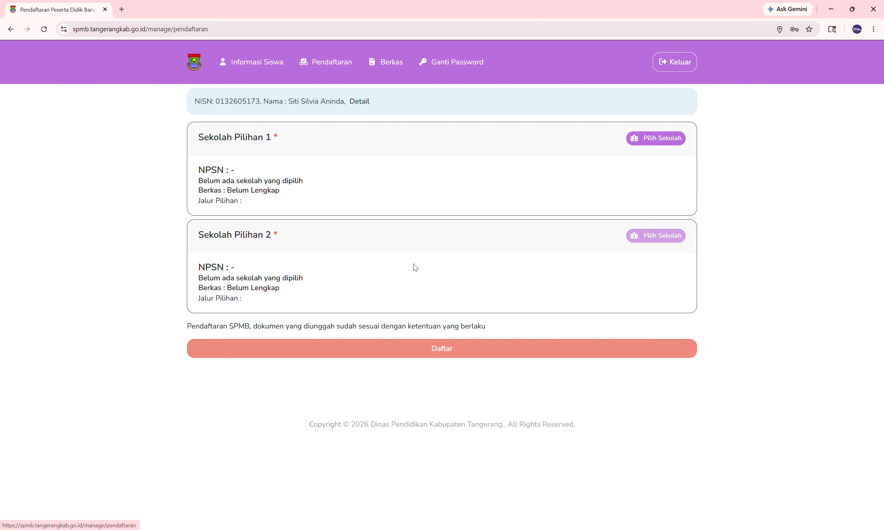
Choose SMPN 5 PASARKEMIS as Sekolah Pilihan 1 through the Domisili track, then revisit the Berkas and Pendaftaran pages.
{"action": "left_click", "coordinate": [641, 138]}
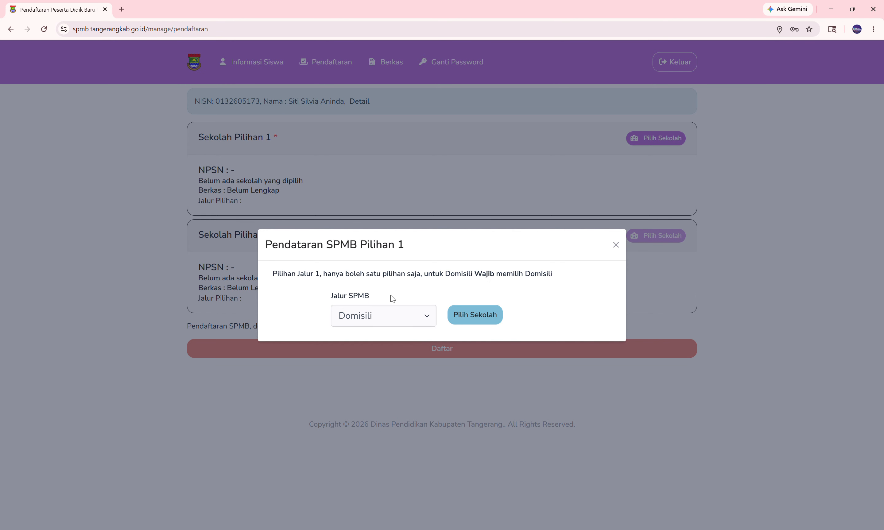
{"action": "left_click", "coordinate": [377, 317]}
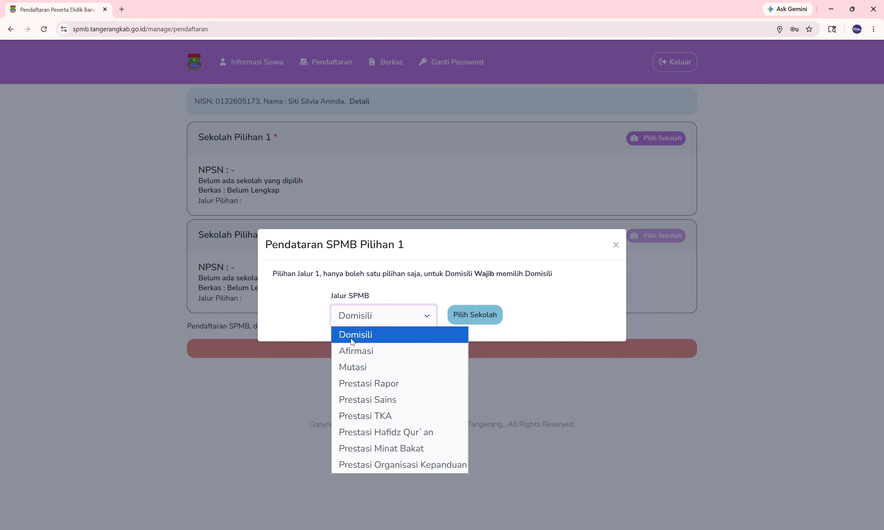
{"action": "left_click", "coordinate": [352, 341]}
{"action": "left_click", "coordinate": [470, 315]}
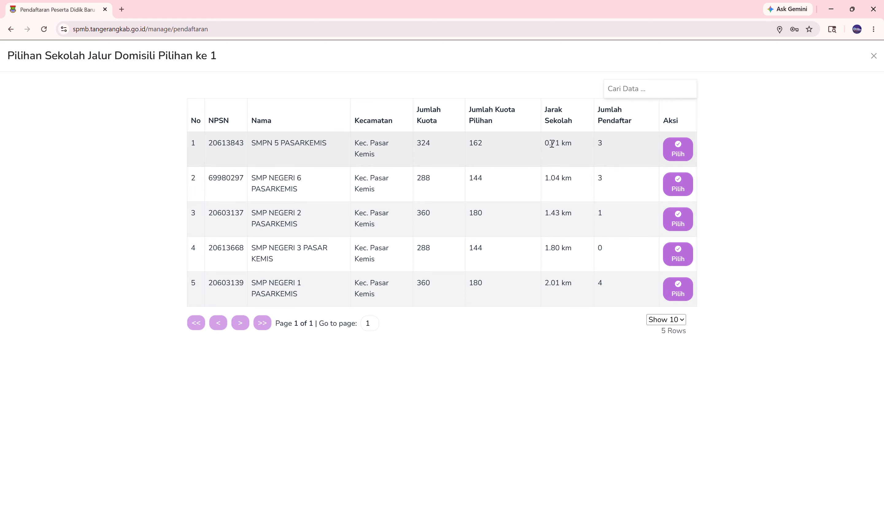
{"action": "left_click", "coordinate": [677, 149]}
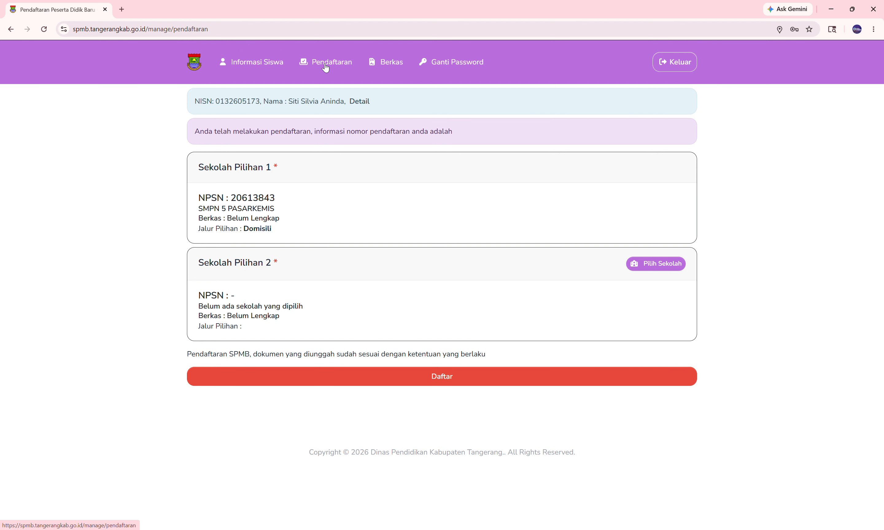
{"action": "left_click", "coordinate": [392, 63]}
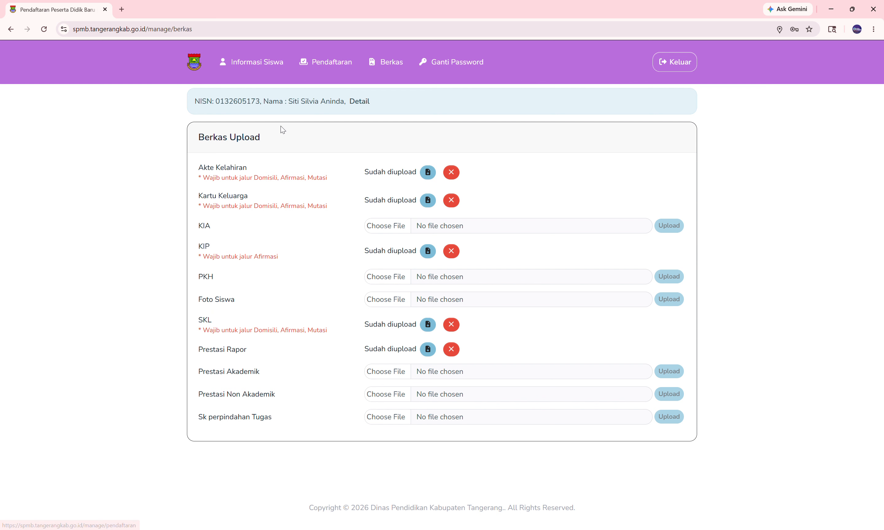
{"action": "left_click", "coordinate": [330, 63]}
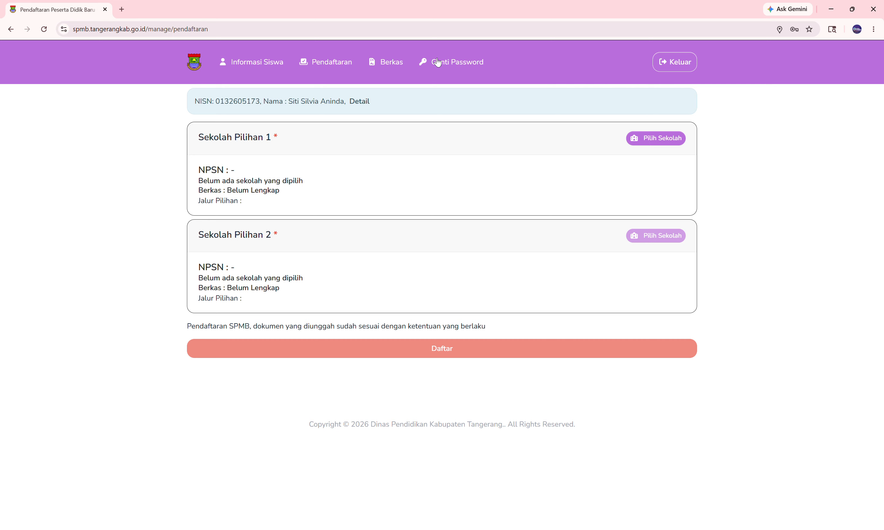
Choose SMPN 5 PASARKEMIS again as Sekolah Pilihan 1 through the Domisili track.
{"action": "left_click", "coordinate": [657, 142]}
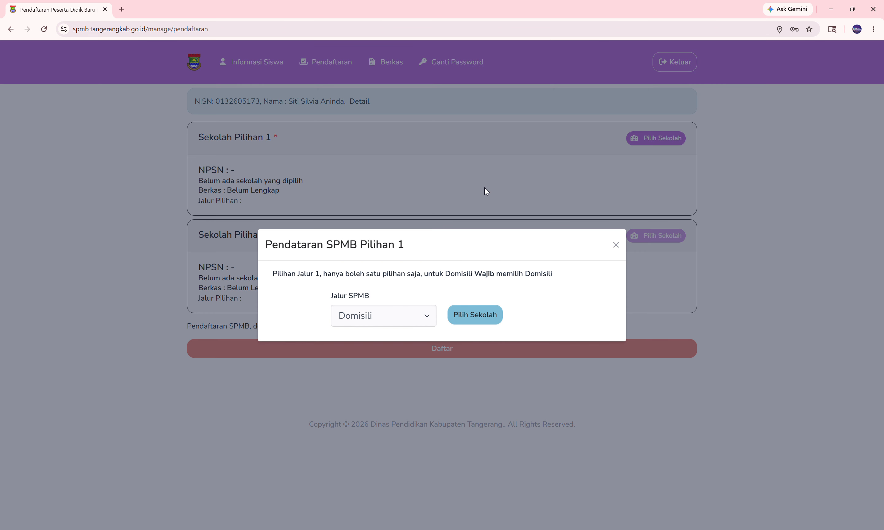
{"action": "left_click", "coordinate": [383, 317]}
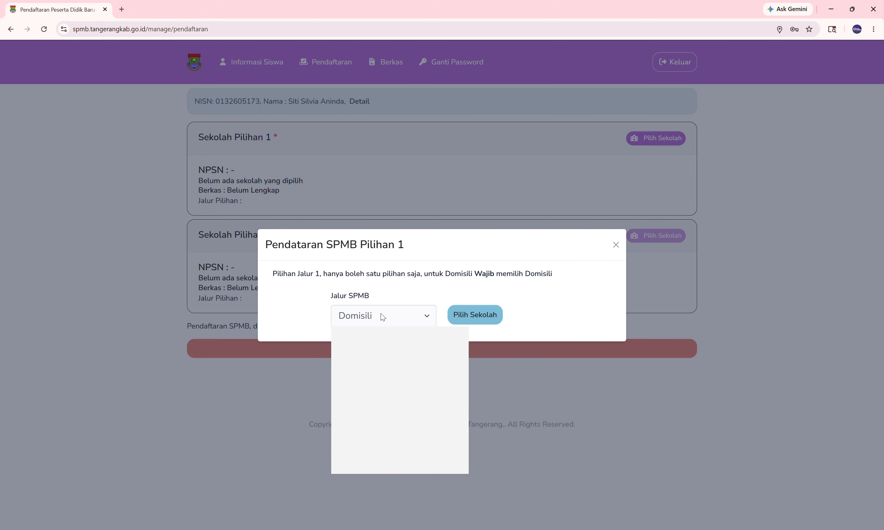
{"action": "left_click", "coordinate": [518, 157]}
{"action": "left_click", "coordinate": [656, 138]}
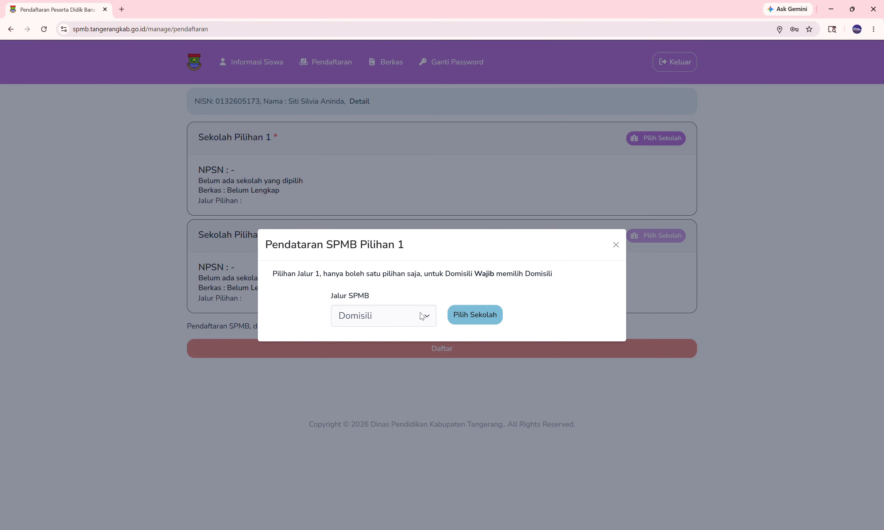
{"action": "left_click", "coordinate": [422, 317]}
{"action": "left_click", "coordinate": [379, 333]}
{"action": "left_click", "coordinate": [488, 316]}
{"action": "left_click", "coordinate": [677, 150]}
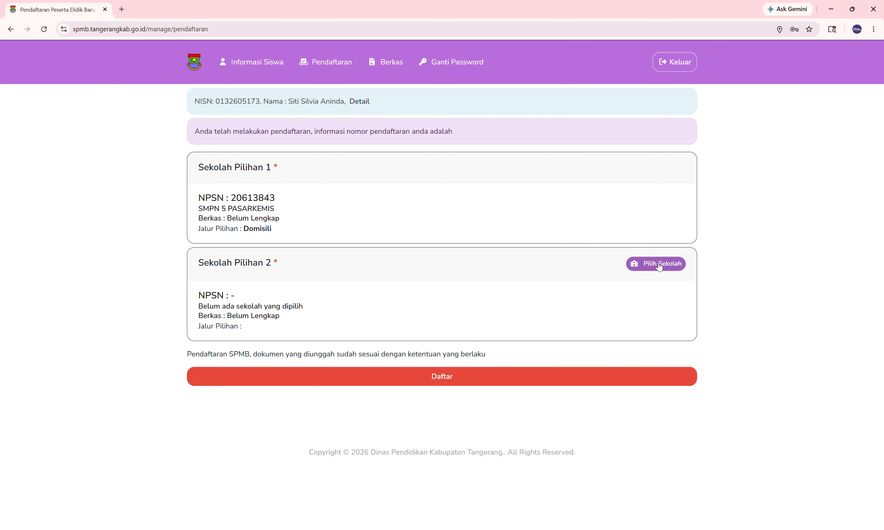
Choose SMP NEGERI 6 PASARKEMIS as Sekolah Pilihan 2 through Prestasi Rapor with Peringkat I Tingkat Satuan Pendidikan, and try to submit the registration.
{"action": "left_click", "coordinate": [656, 263]}
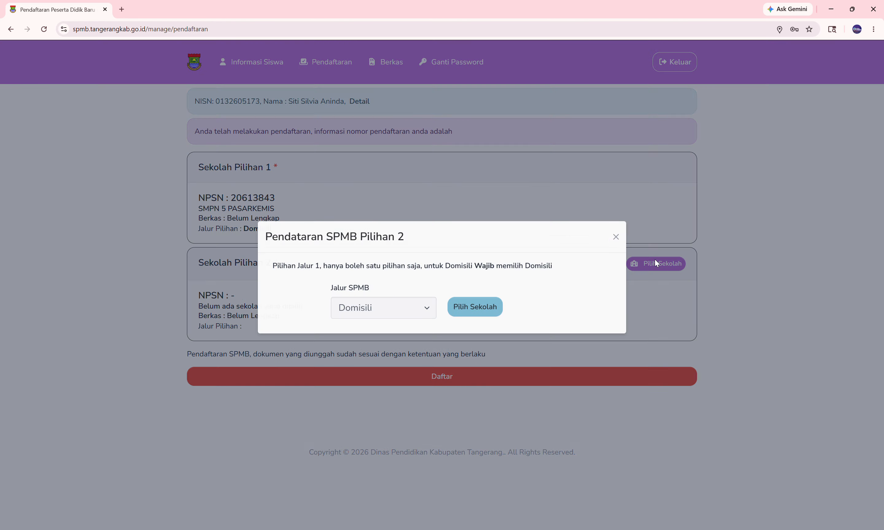
{"action": "left_click", "coordinate": [381, 316]}
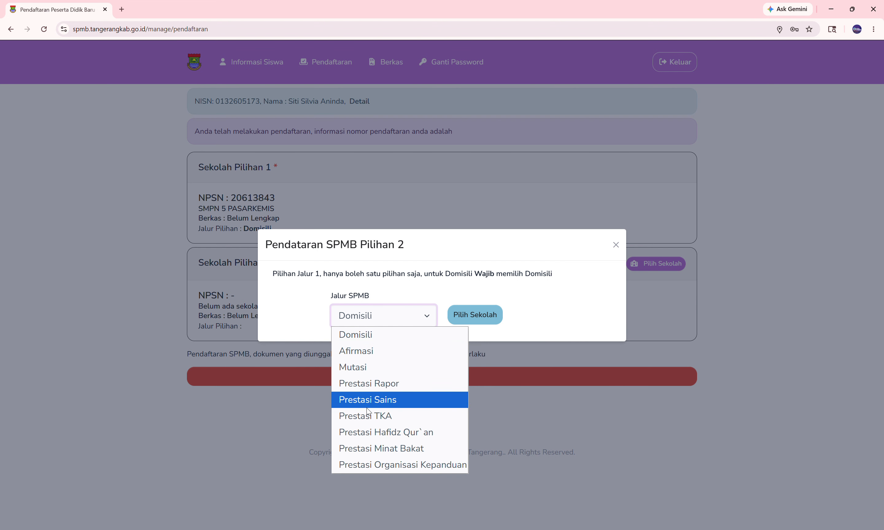
{"action": "left_click", "coordinate": [394, 385]}
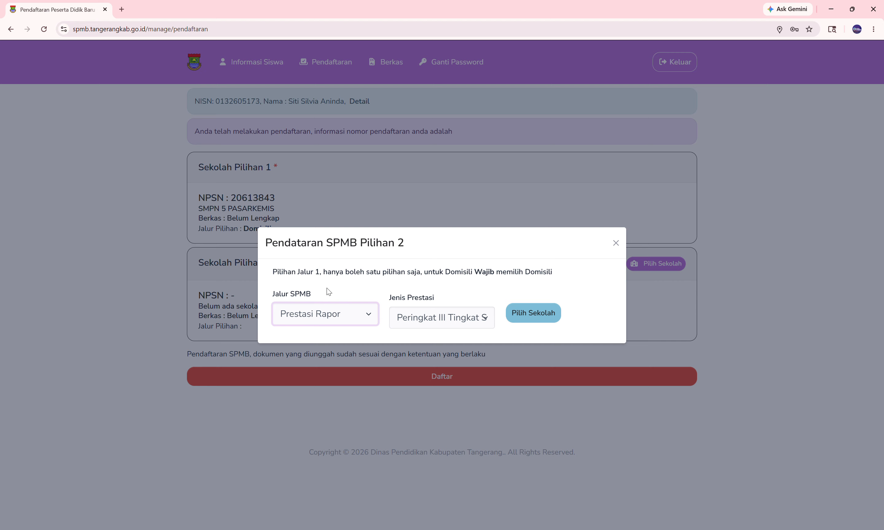
{"action": "left_click", "coordinate": [442, 317]}
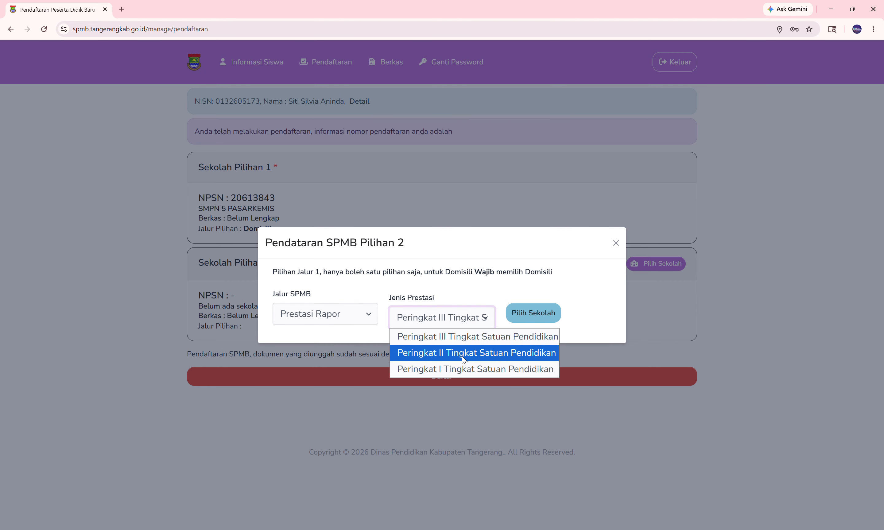
{"action": "left_click", "coordinate": [443, 370]}
{"action": "left_click", "coordinate": [529, 316]}
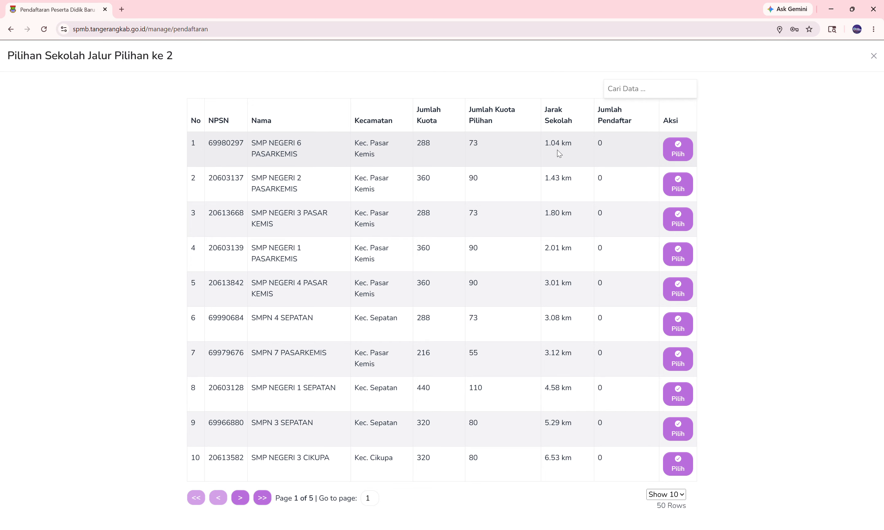
{"action": "left_click", "coordinate": [680, 153]}
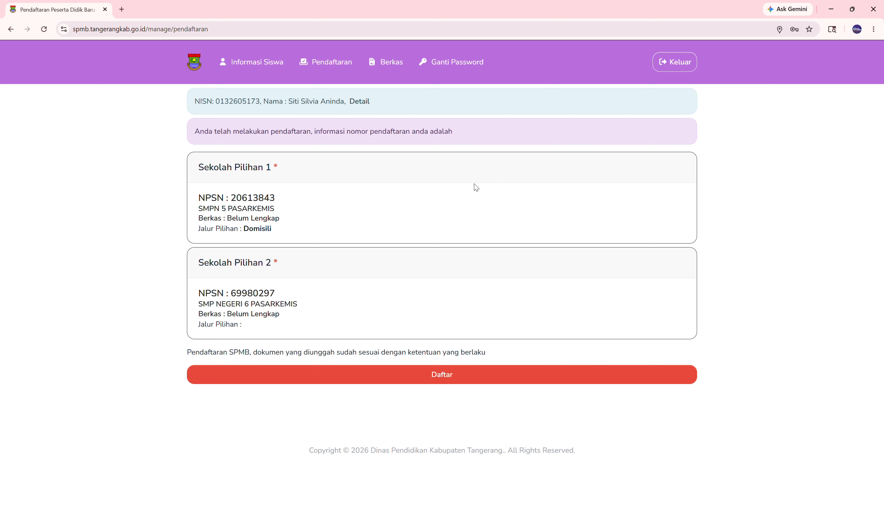
{"action": "left_click", "coordinate": [425, 371]}
Revisit the Berkas and Pendaftaran pages, then choose SMPN 5 PASARKEMIS as Sekolah Pilihan 1 through the Domisili track.
{"action": "left_click", "coordinate": [394, 63]}
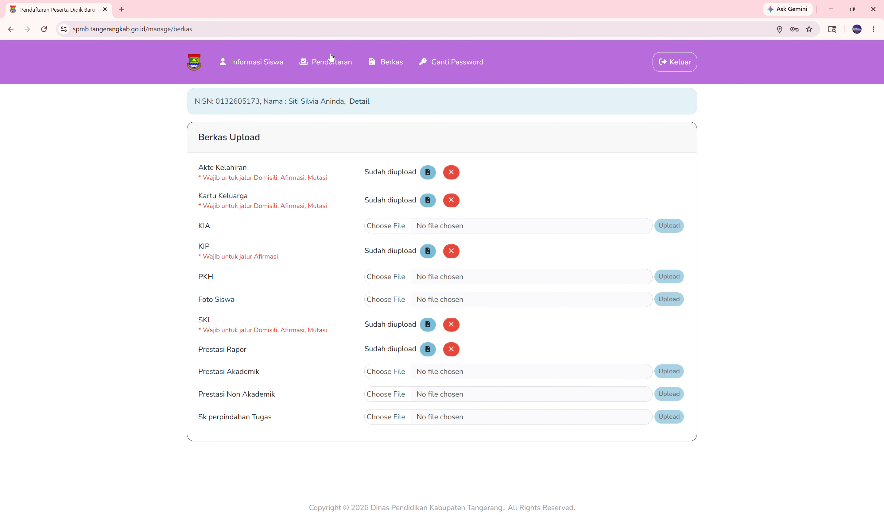
{"action": "left_click", "coordinate": [320, 68]}
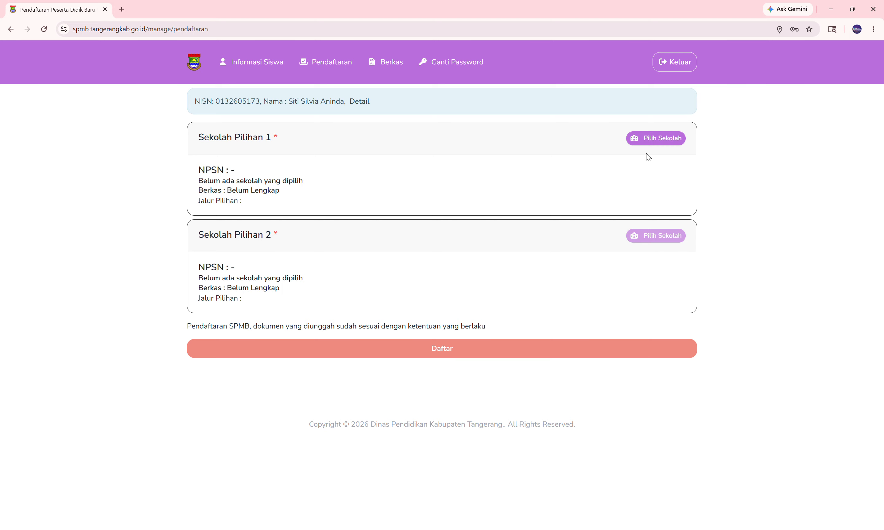
{"action": "left_click", "coordinate": [644, 139]}
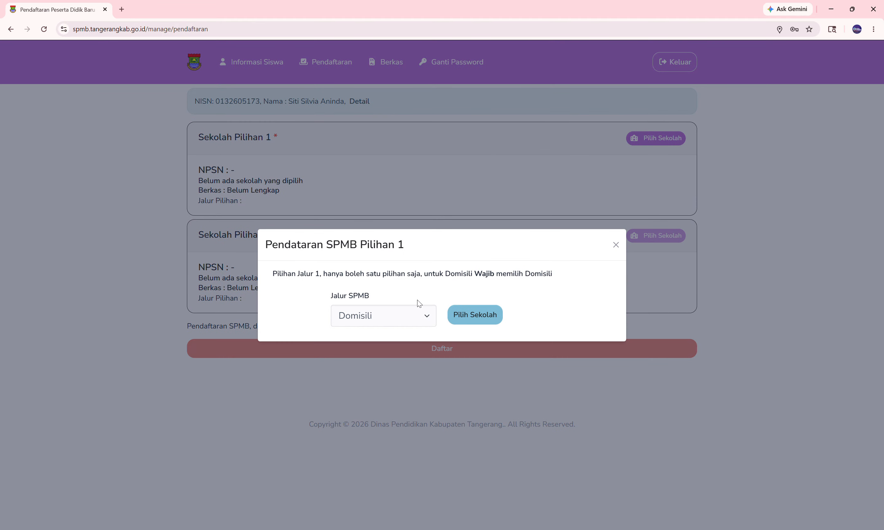
{"action": "left_click", "coordinate": [385, 316]}
{"action": "left_click", "coordinate": [373, 335]}
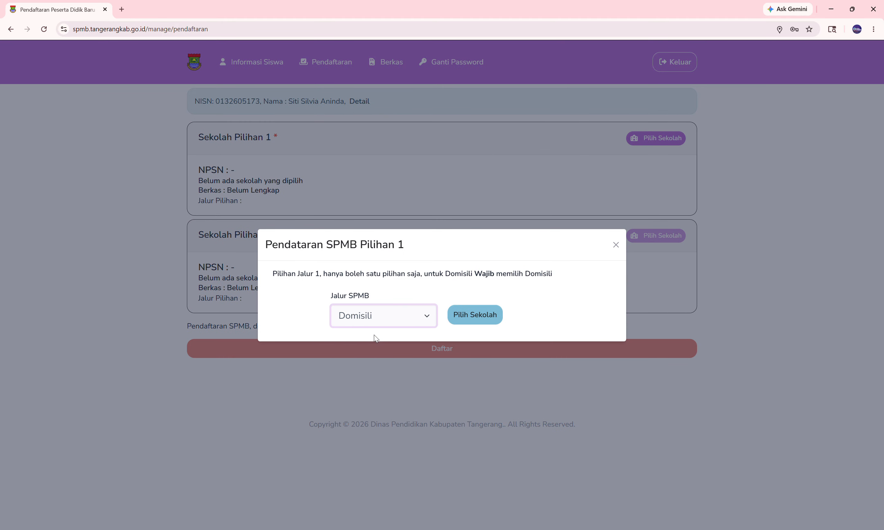
{"action": "left_click", "coordinate": [493, 318]}
{"action": "left_click", "coordinate": [676, 152]}
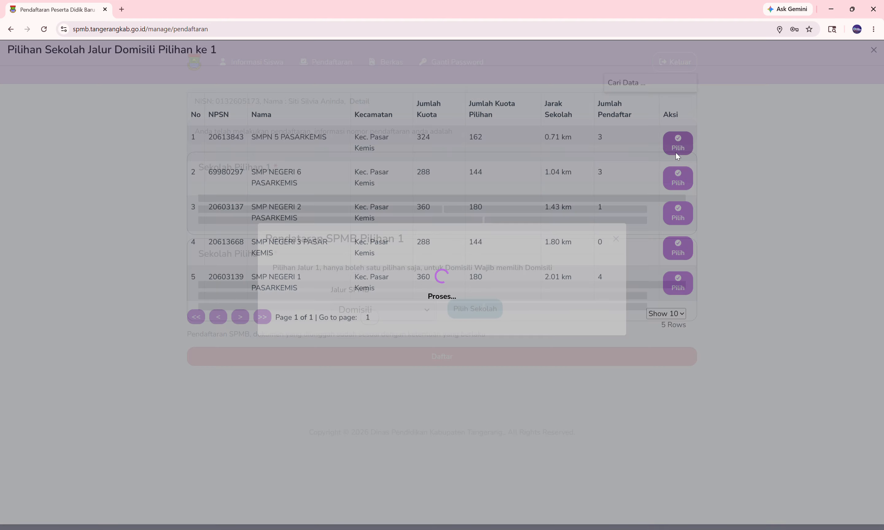
Choose SMP NEGERI 6 PASARKEMIS as Sekolah Pilihan 2 through the Afirmasi track.
{"action": "left_click", "coordinate": [656, 263]}
{"action": "left_click", "coordinate": [370, 316]}
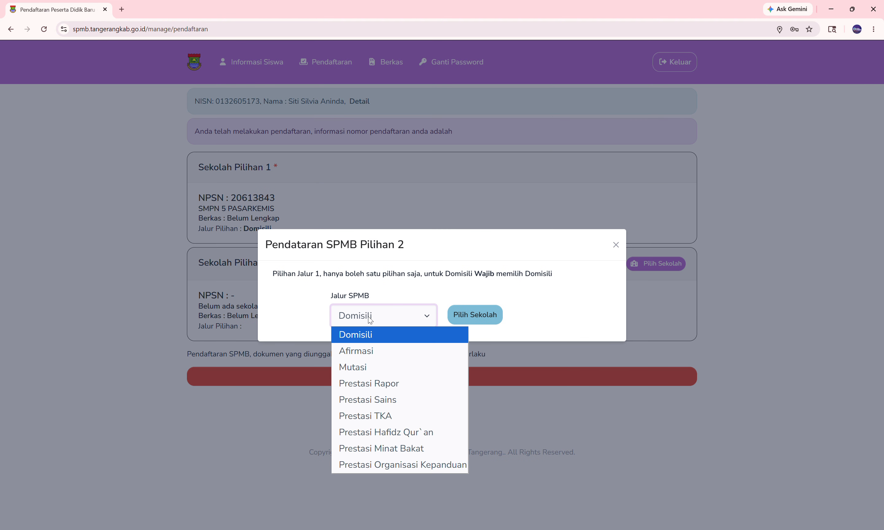
{"action": "left_click", "coordinate": [359, 352]}
{"action": "left_click", "coordinate": [497, 315]}
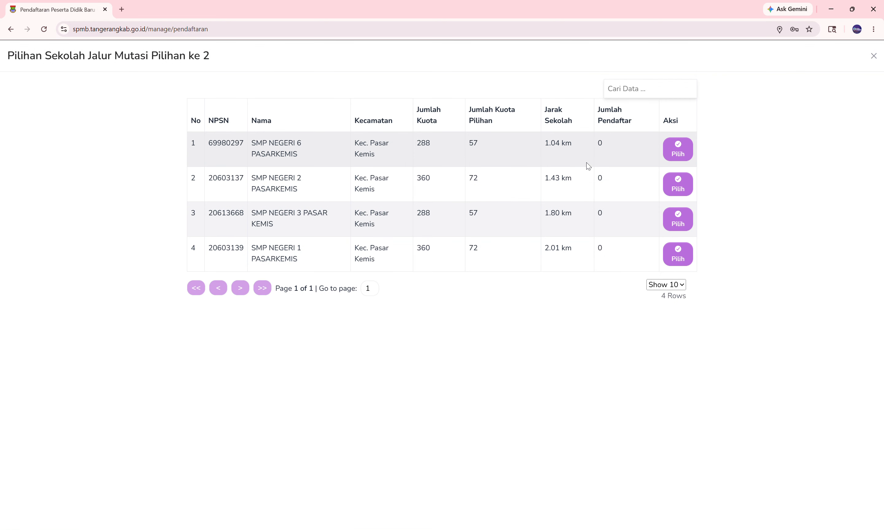
{"action": "left_click", "coordinate": [678, 151]}
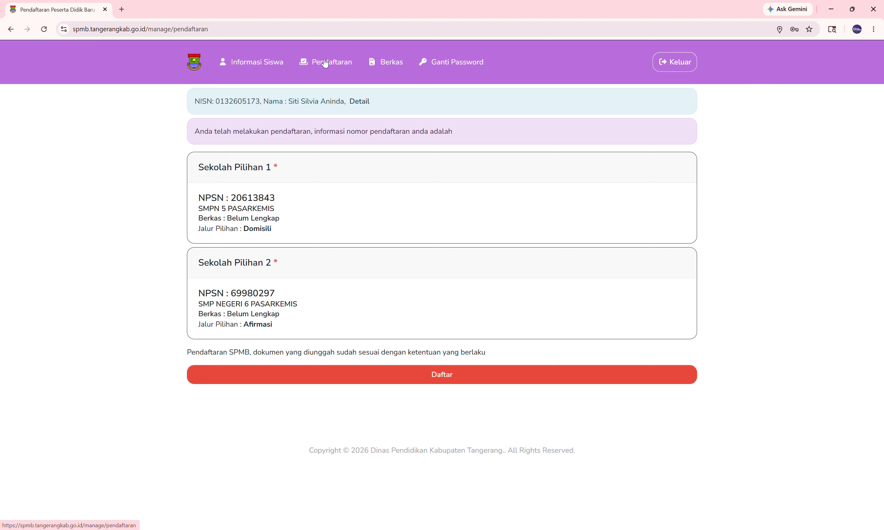
Delete the uploaded SKL document from Berkas Upload and check the Pendaftaran page for missing documents.
{"action": "left_click", "coordinate": [390, 61]}
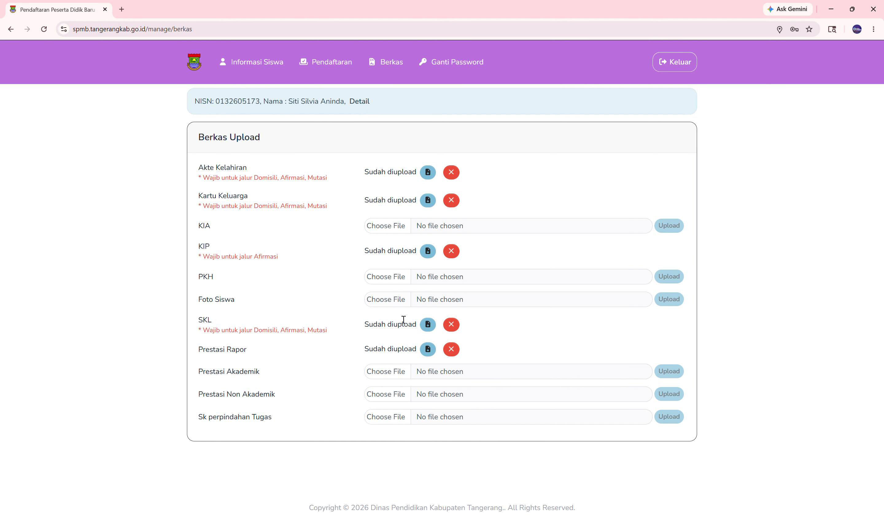
{"action": "left_click", "coordinate": [451, 325]}
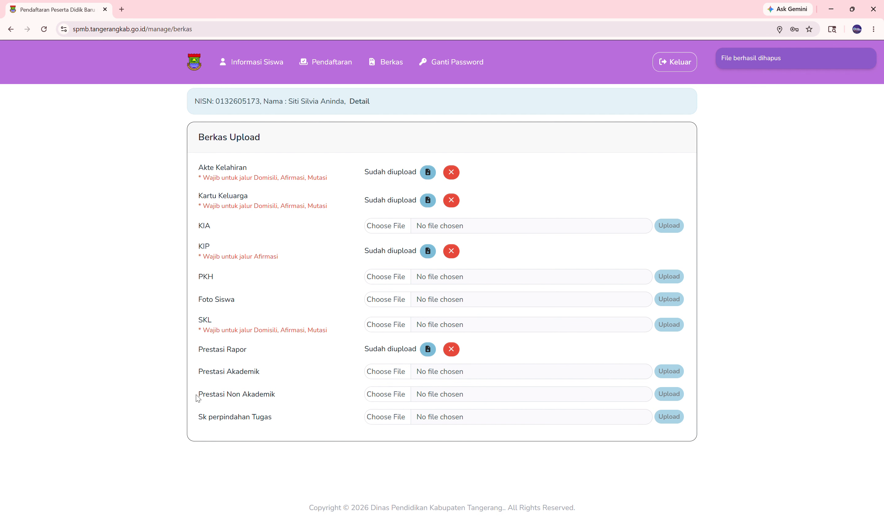
{"action": "left_click", "coordinate": [342, 63]}
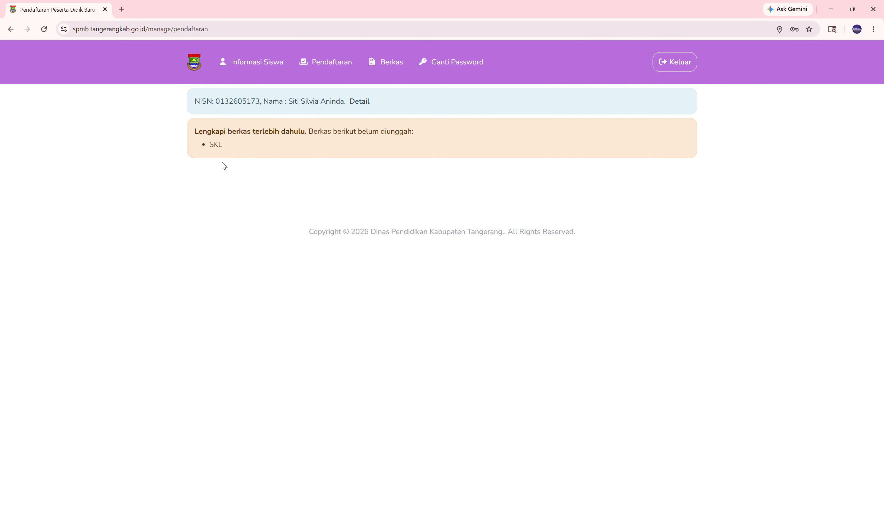
Upload 357011321-Formulir-Pd-Dapodik from the Downloads folder as the SKL document on the Berkas page.
{"action": "left_click", "coordinate": [387, 62]}
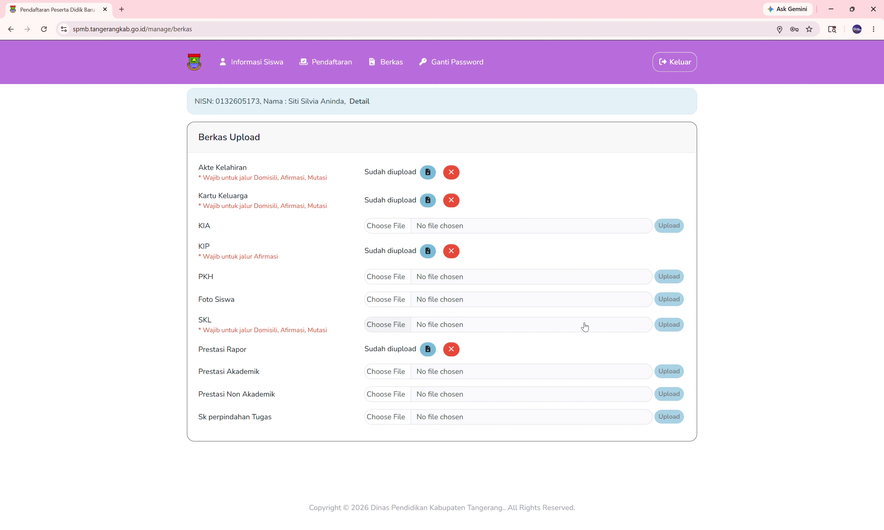
{"action": "left_click", "coordinate": [382, 325]}
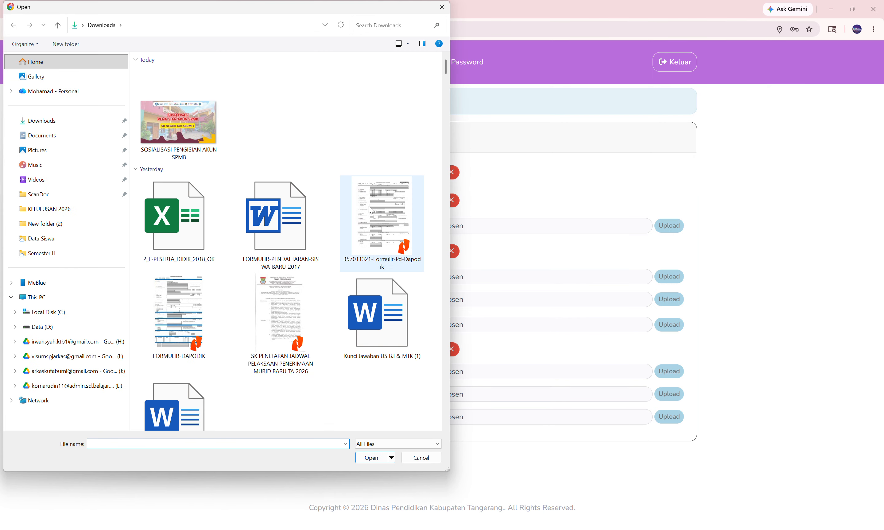
{"action": "left_click", "coordinate": [370, 212]}
{"action": "left_click", "coordinate": [373, 458]}
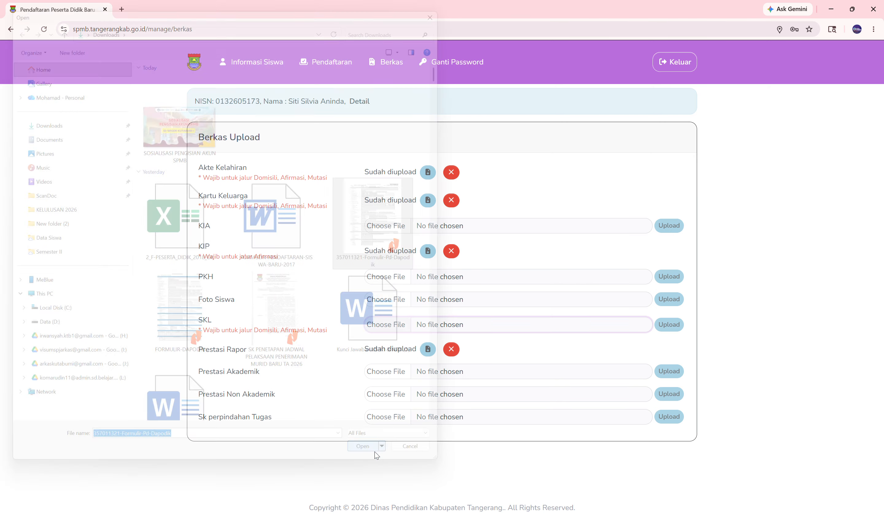
{"action": "left_click", "coordinate": [669, 325]}
Reopen the Pendaftaran page to check the school choices, then log out of the student account.
{"action": "left_click", "coordinate": [333, 64]}
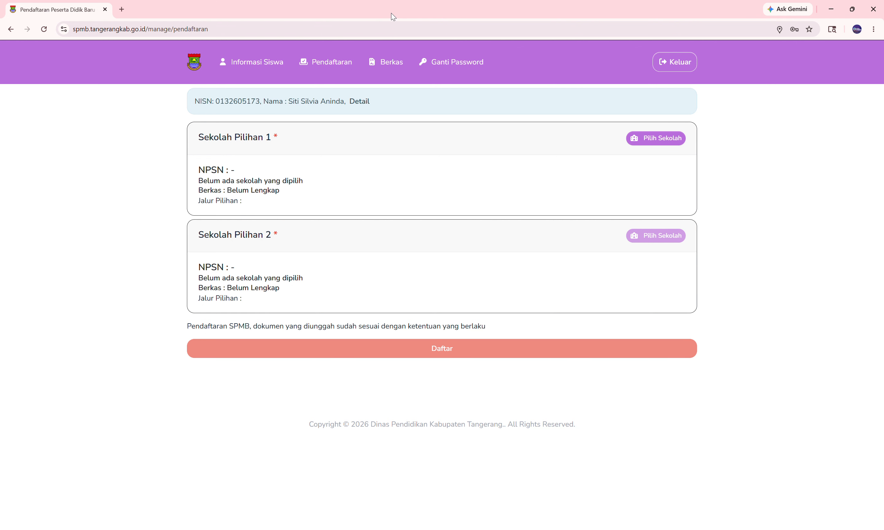
{"action": "left_click", "coordinate": [680, 62]}
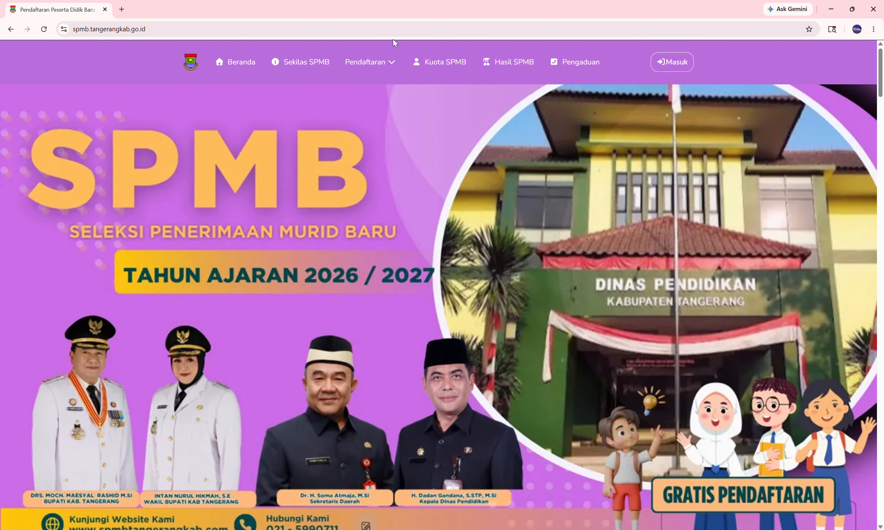